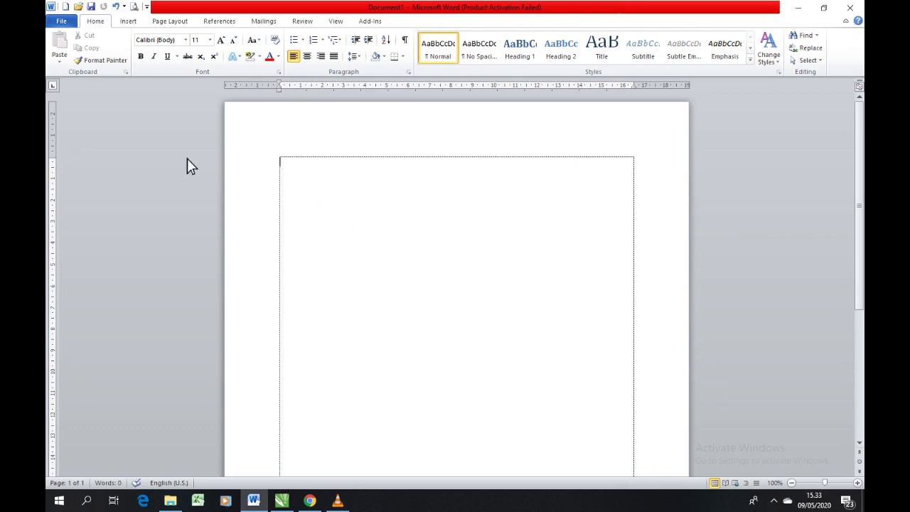
Insert a table with four columns and five rows at the start of the blank document
left_click(131, 26)
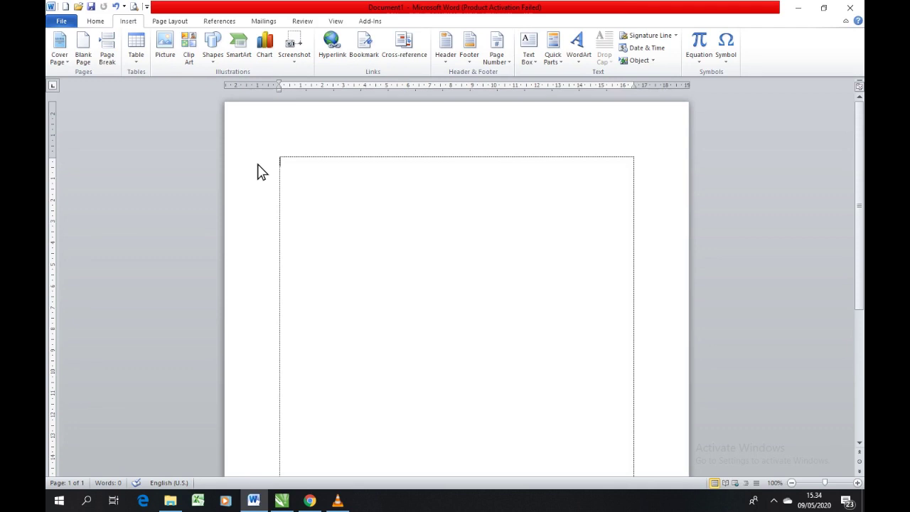
left_click(141, 65)
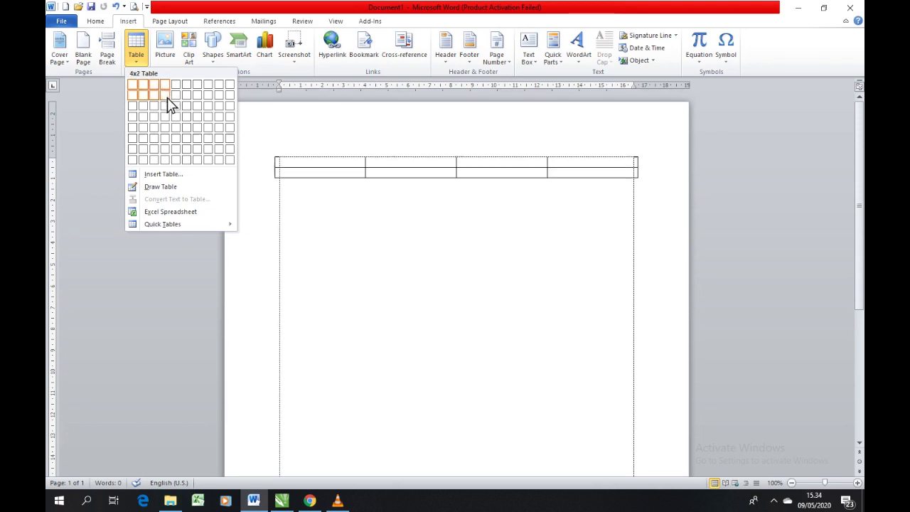
left_click(170, 135)
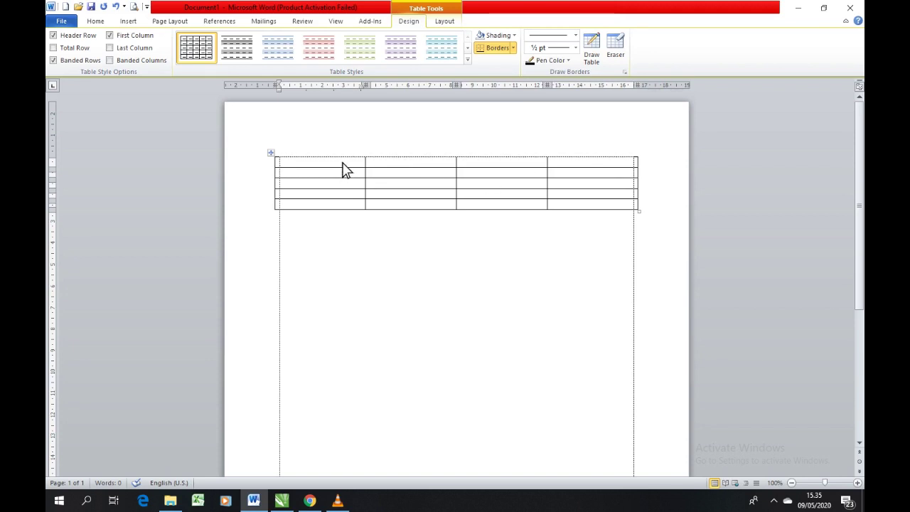
Fill the table's first row with the column headings No, Nama, Kelas and Nilai
type("No")
left_click(385, 168)
type("Nama")
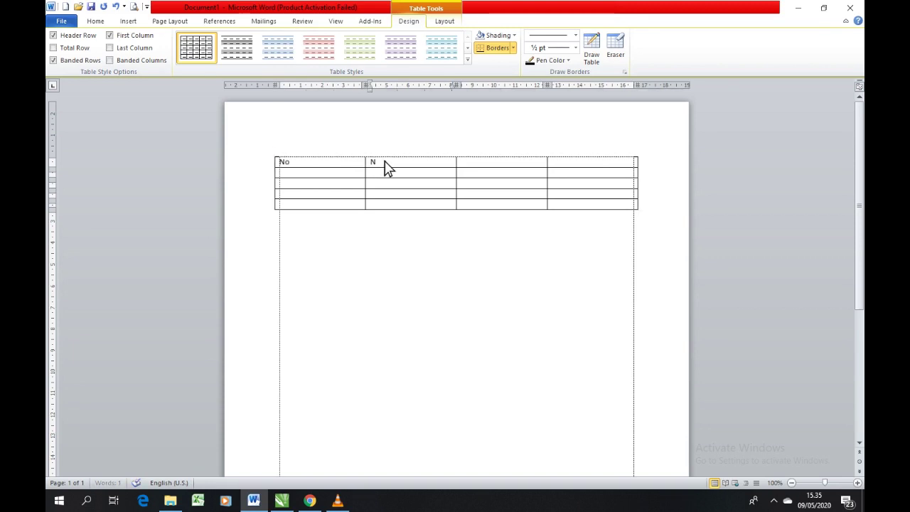
left_click(502, 169)
type("Kelad")
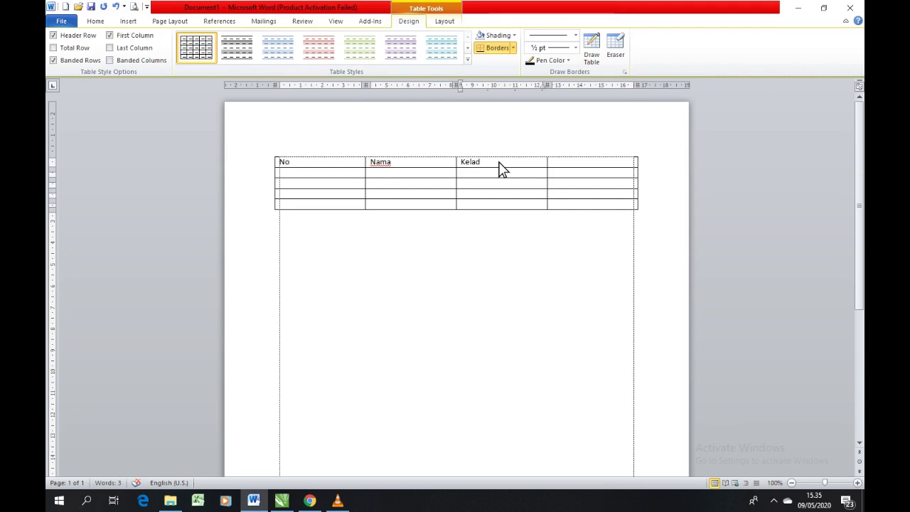
key("BackSpace")
type("s")
key("Tab")
type("Nilai")
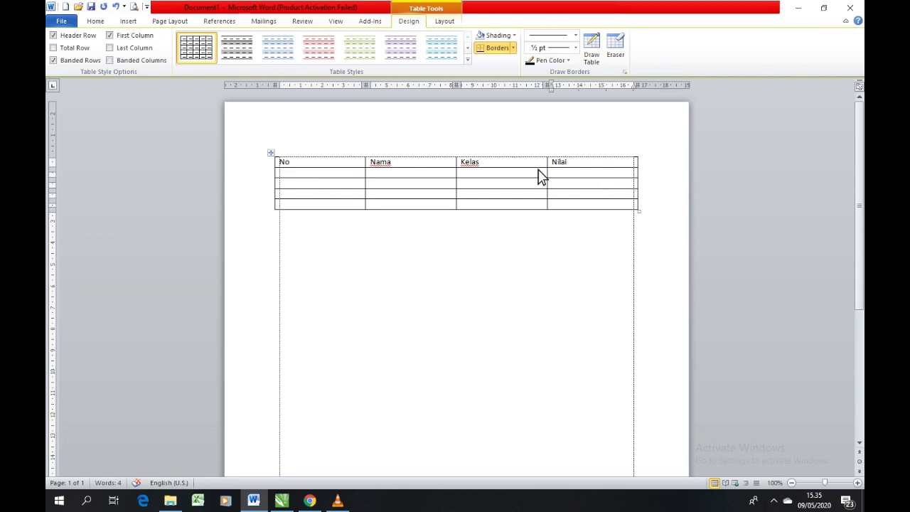
Number the four rows under the No heading from 1 to 4
left_click(296, 176)
type("1")
left_click(309, 186)
type("2")
left_click(311, 195)
type("3")
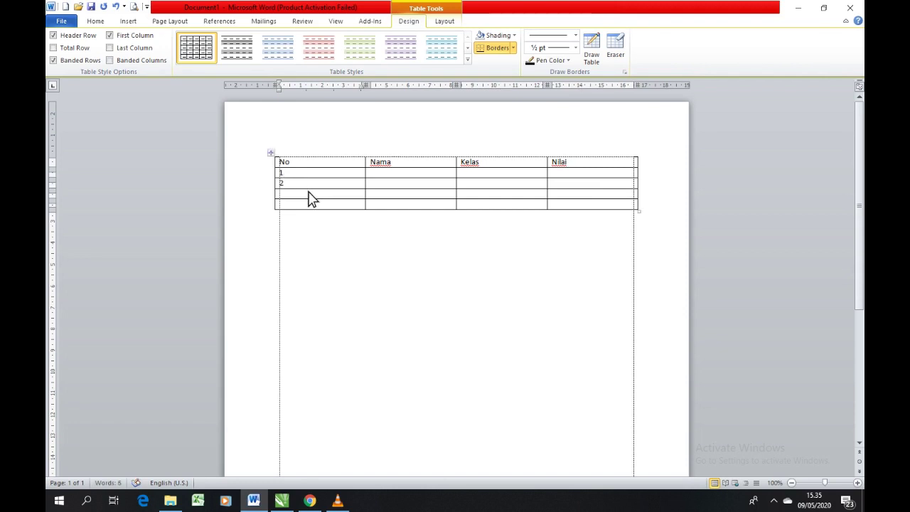
left_click(309, 205)
type("4")
Fill the Nama column with Sukarno, Suharto, Habibie and Abdul Rahman Wahid, one per row
left_click(390, 176)
type("Sukarno")
left_click(424, 187)
type("S")
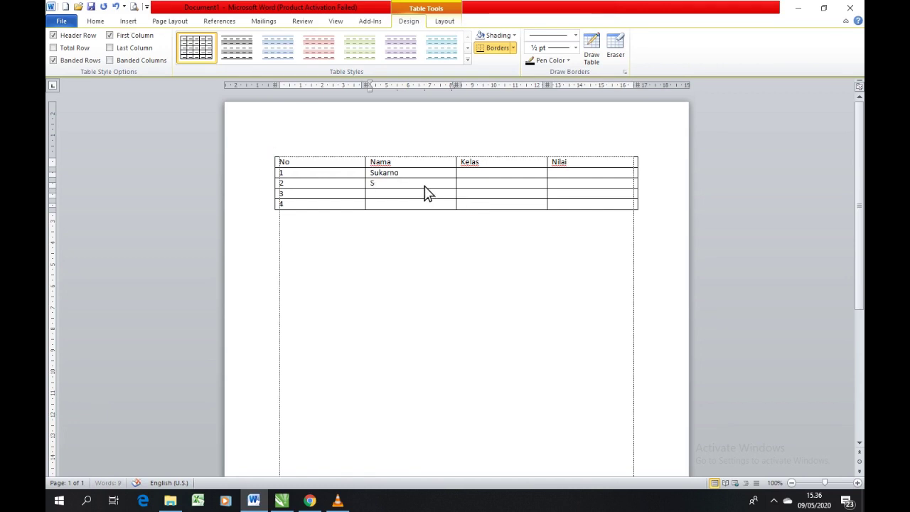
type("uharto")
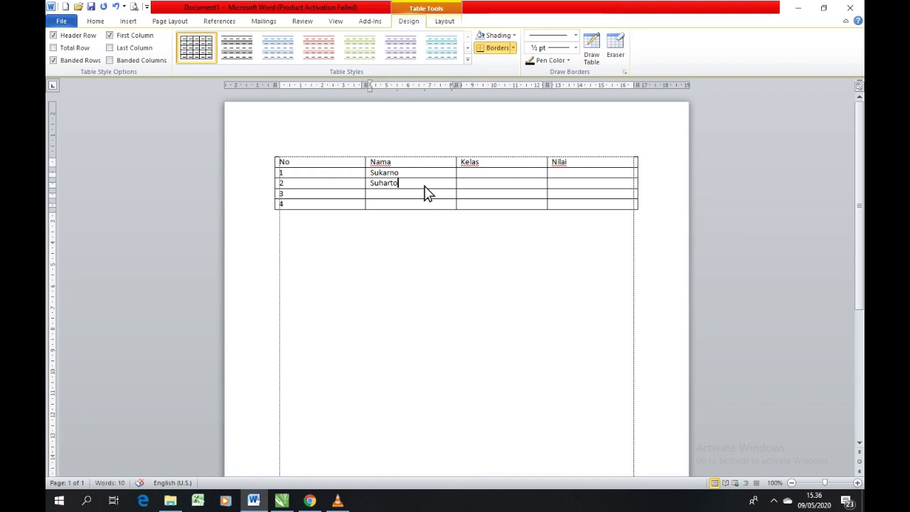
left_click(447, 197)
type("Habibie")
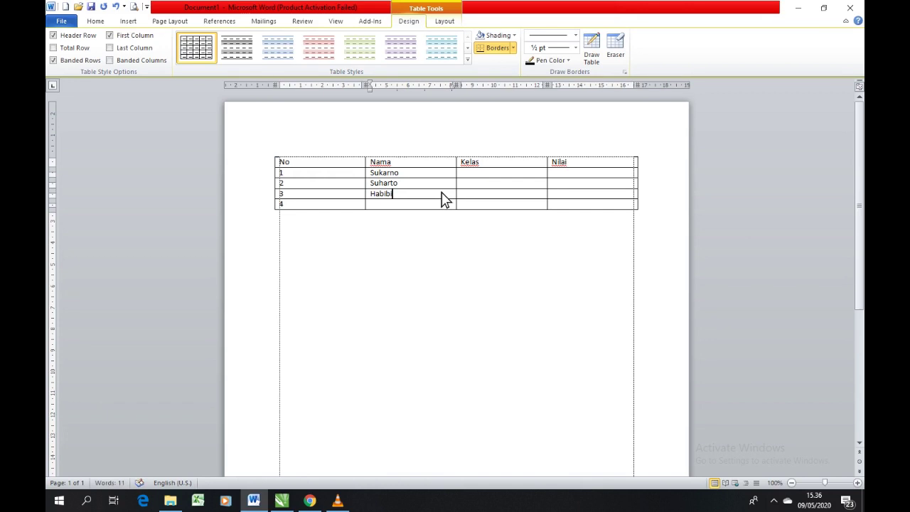
left_click(431, 206)
type("Abd")
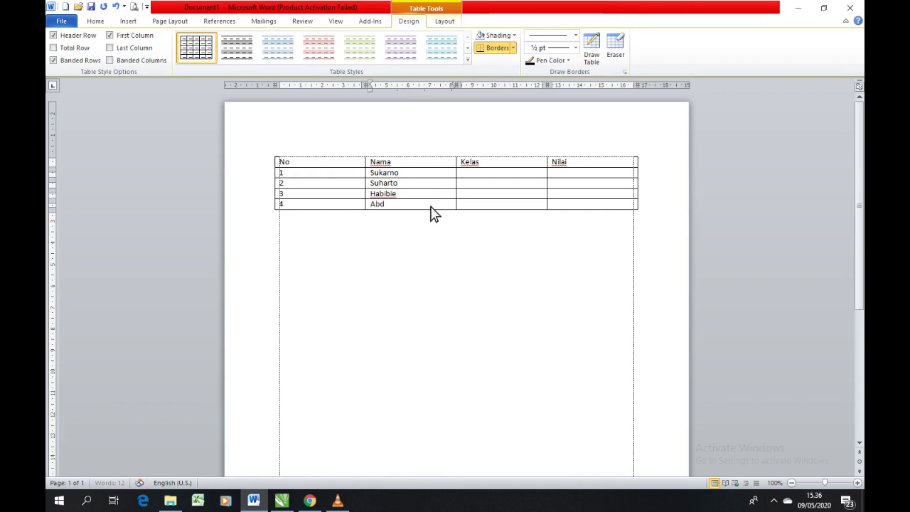
type("ul Rahma")
type("n Wahid")
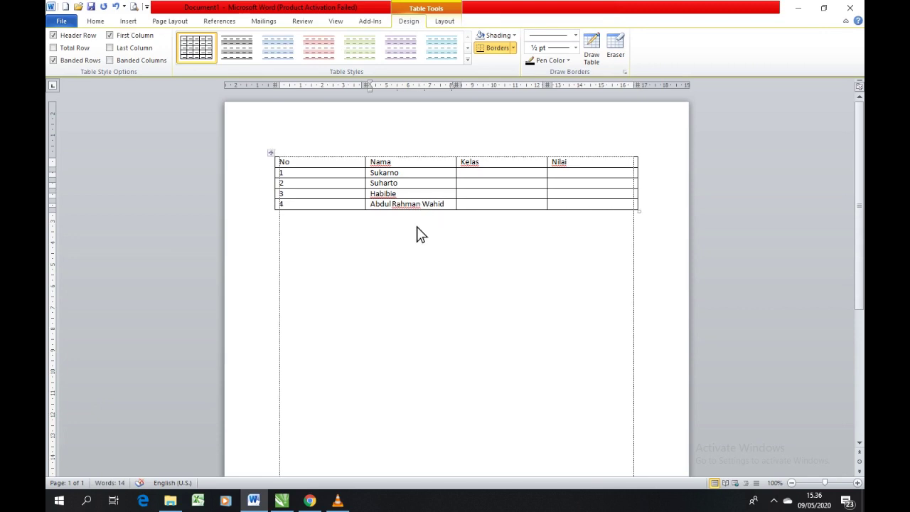
Fill the Kelas column with 2 A, 2 B, 3 A and 3 B from the first to the fourth entry
left_click(482, 178)
type("2 a")
key("BackSpace")
type("A")
left_click(500, 183)
type("@")
key("BackSpace")
type("2B")
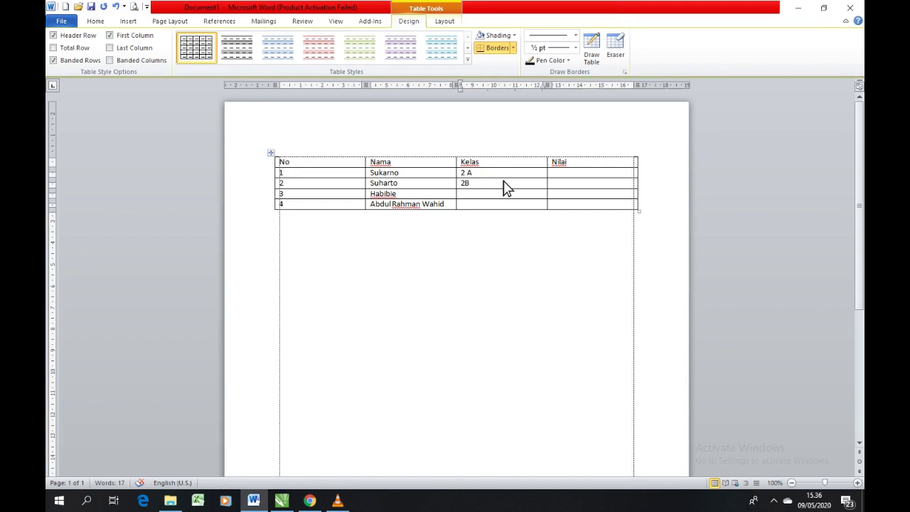
left_click(464, 183)
type("3")
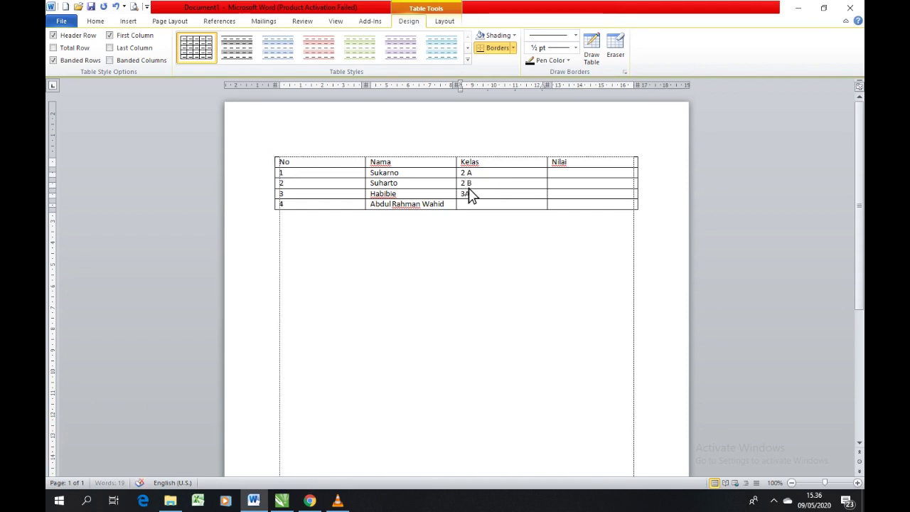
key("BackSpace")
type("A")
left_click(493, 206)
type("3")
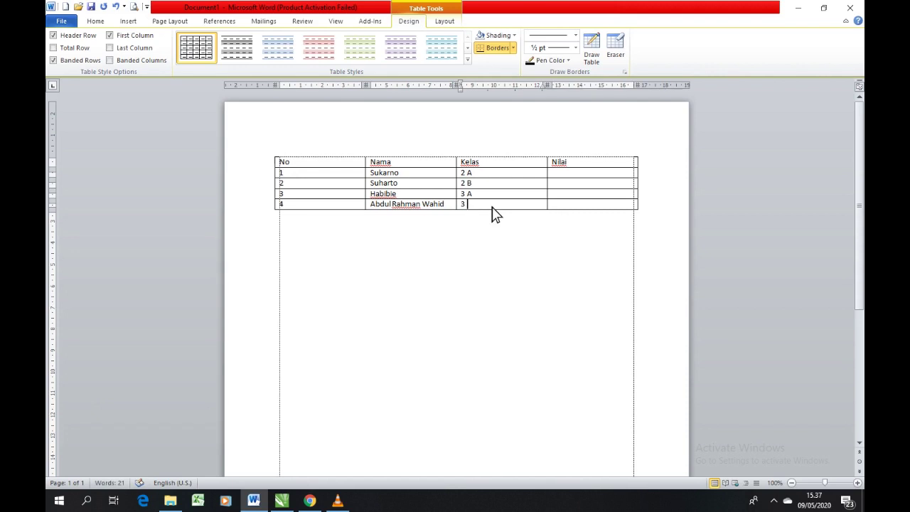
Enter 90 for all four entries in the Nilai column
left_click(567, 176)
type("90")
key("Down")
type("90")
key("Down")
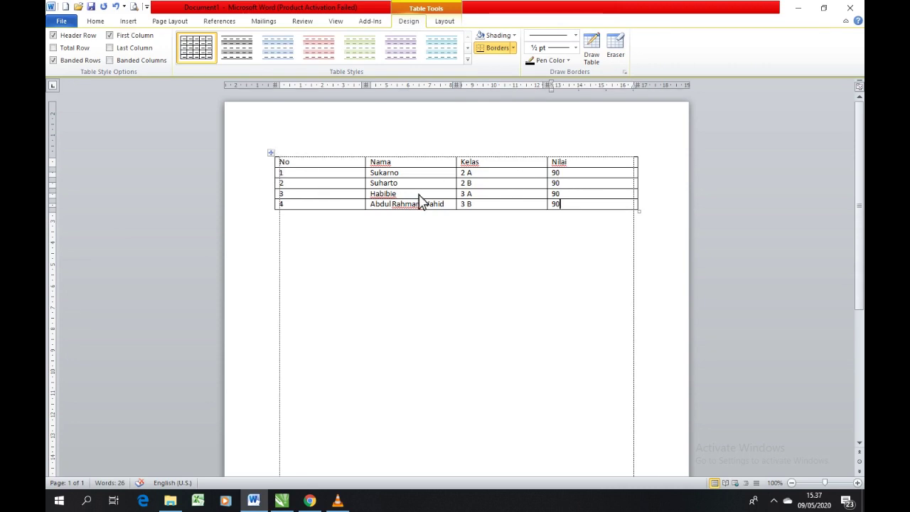
left_click(593, 203)
left_click(352, 160)
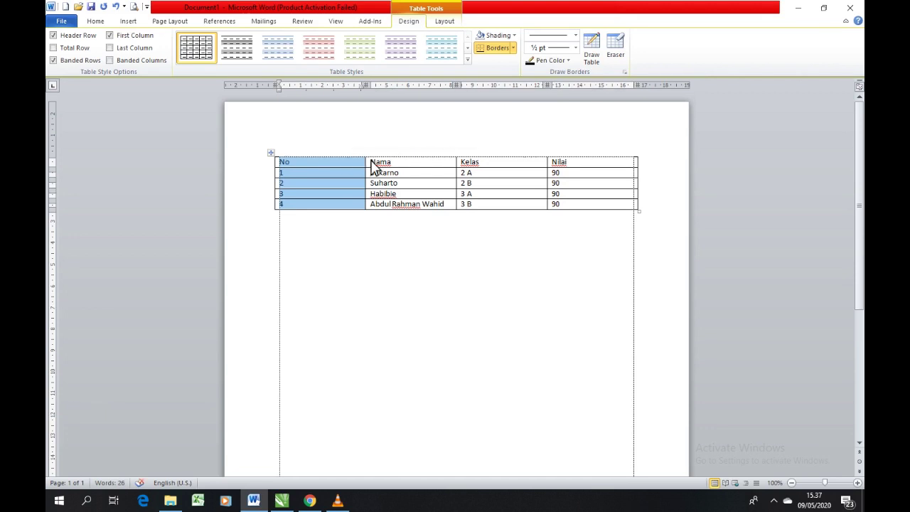
left_click(418, 159)
left_click(496, 159)
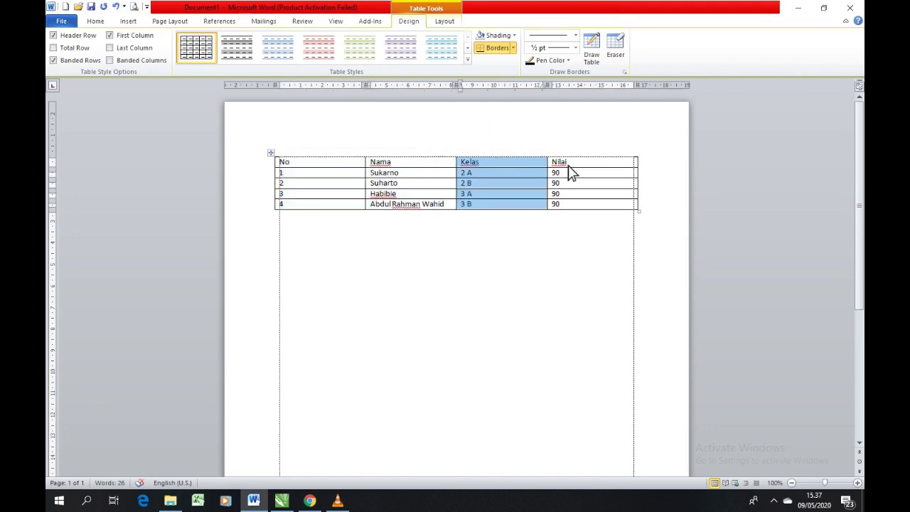
left_click(579, 161)
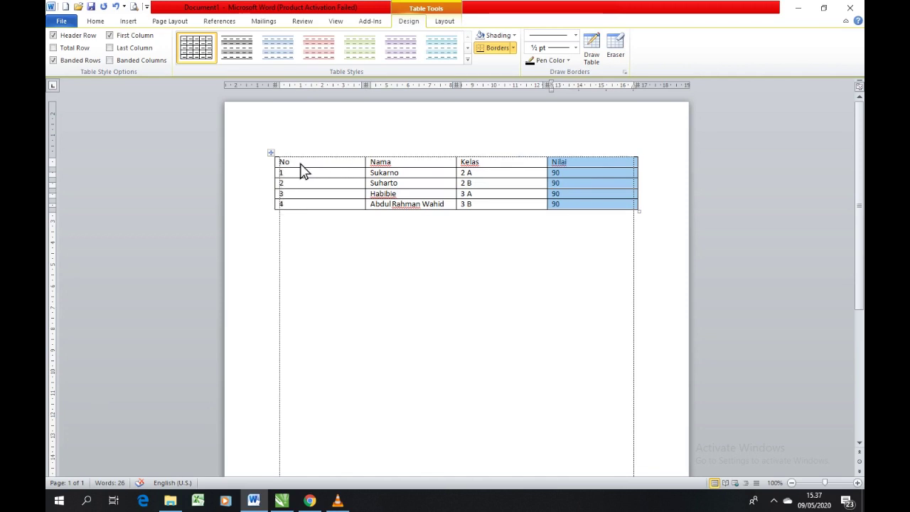
left_click(337, 164)
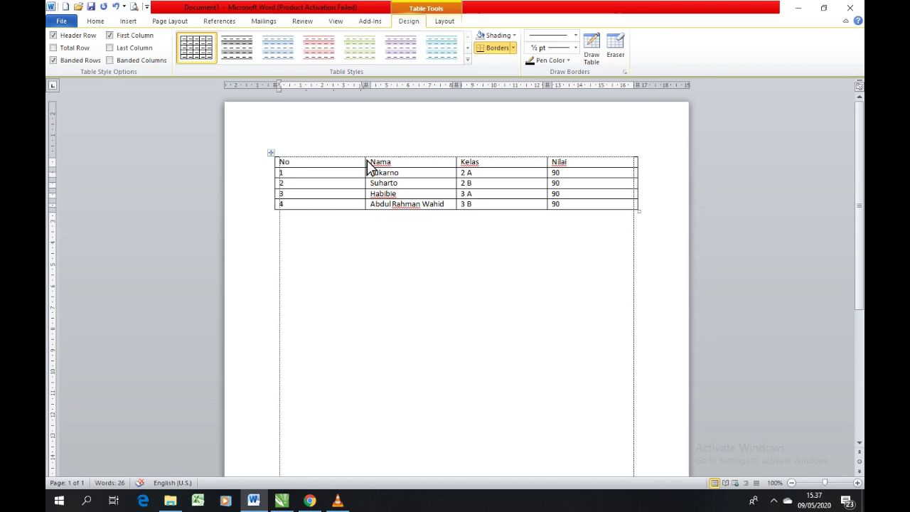
Narrow the No column to about 1 cm and fit the Nama column's width to its contents
left_click_drag(367, 162, 300, 165)
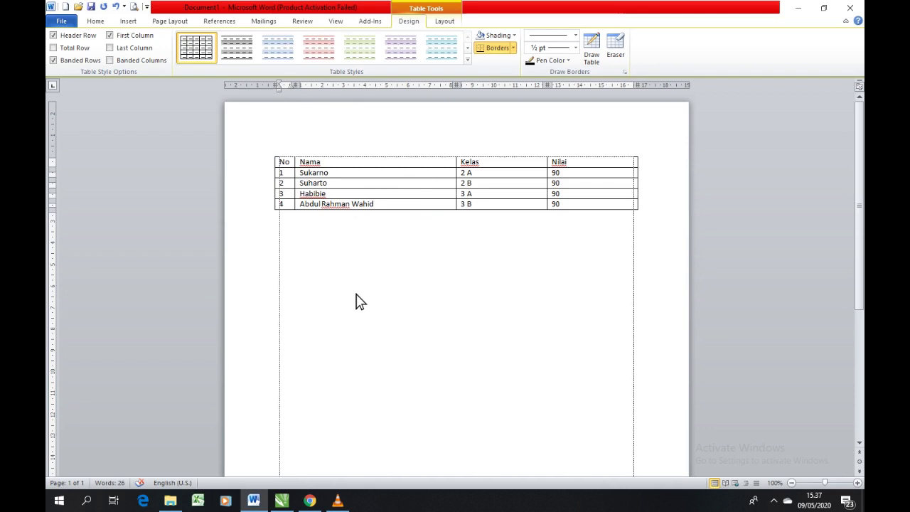
double_click(458, 167)
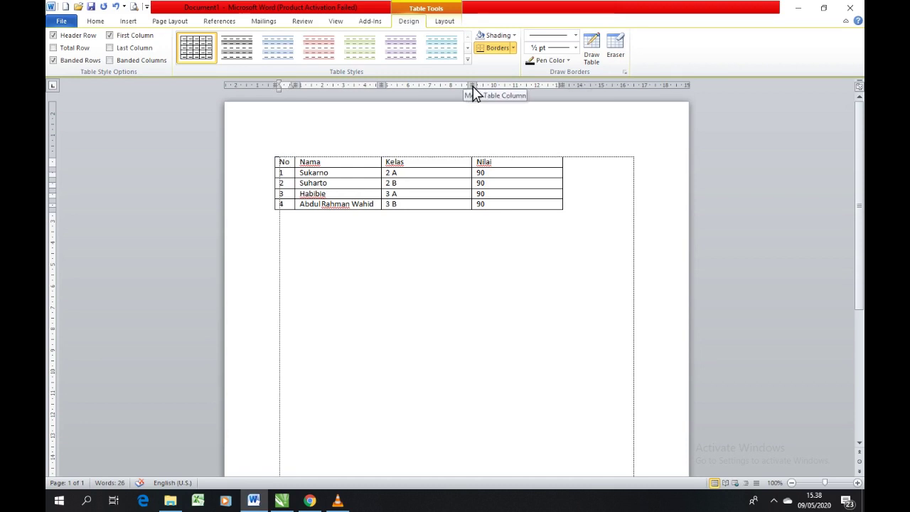
Narrow the Kelas column to about 1.5 cm, just wide enough for its heading
mouse_move(472, 91)
left_mouse_down()
mouse_move(417, 92)
mouse_move(467, 92)
left_mouse_up()
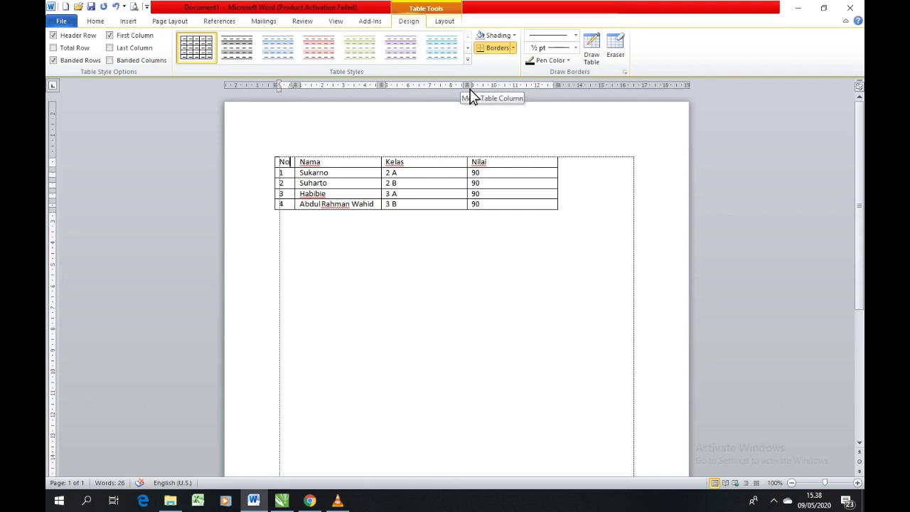
mouse_move(469, 169)
left_mouse_down()
mouse_move(443, 170)
mouse_move(468, 173)
left_mouse_up()
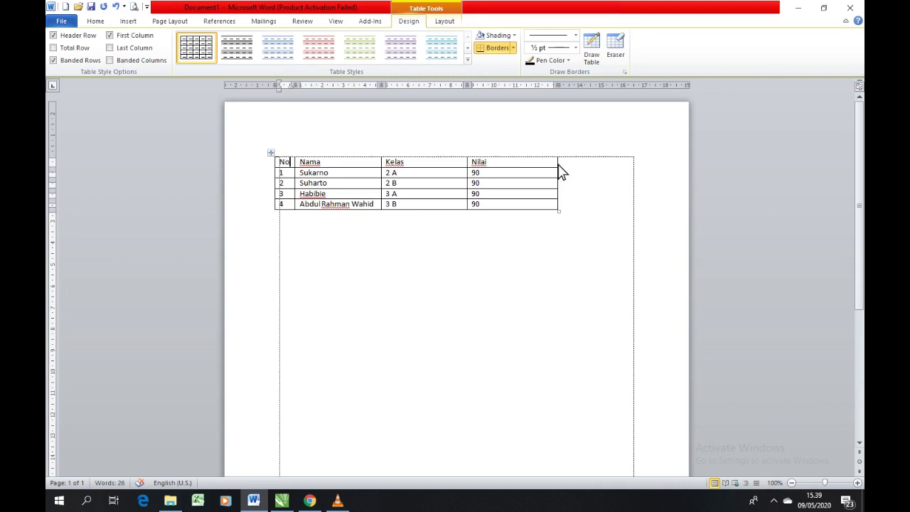
left_click_drag(470, 86, 418, 91)
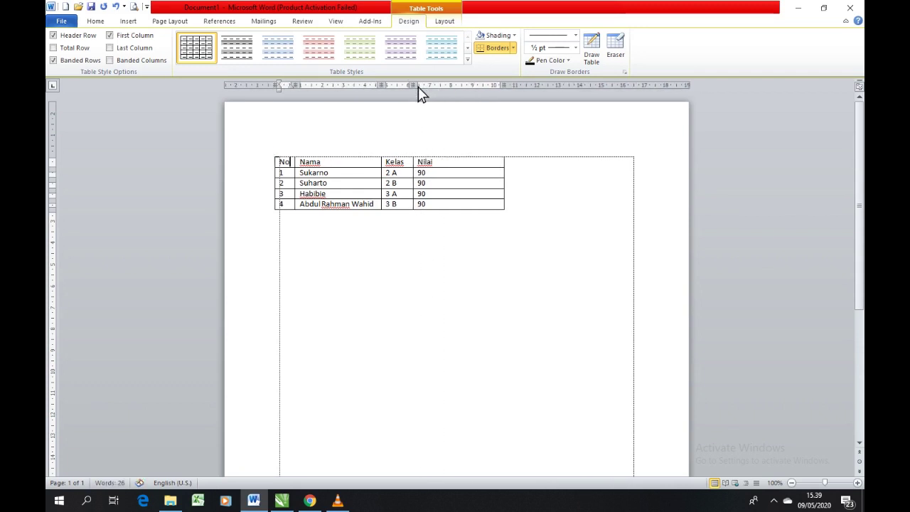
Fit the Nilai column's width to its contents and widen the Nama column to about 6.3 cm
double_click(506, 169)
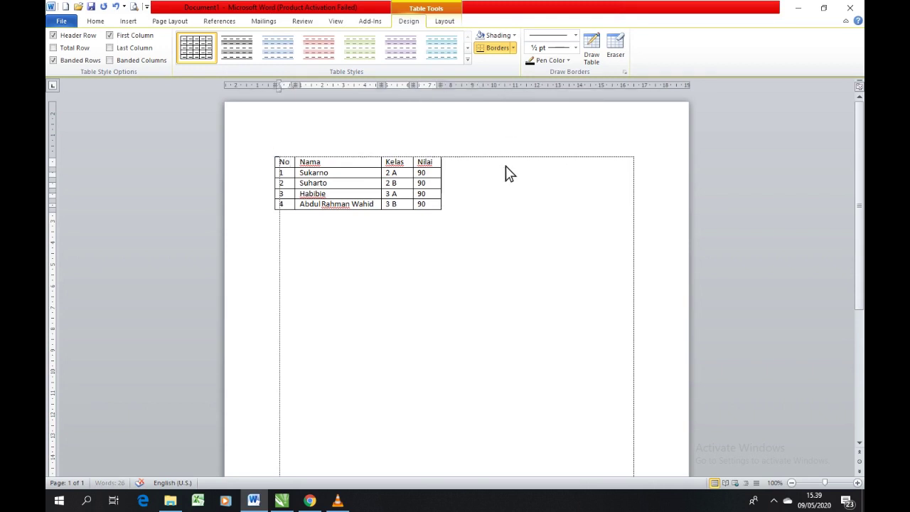
left_click_drag(386, 87, 431, 87)
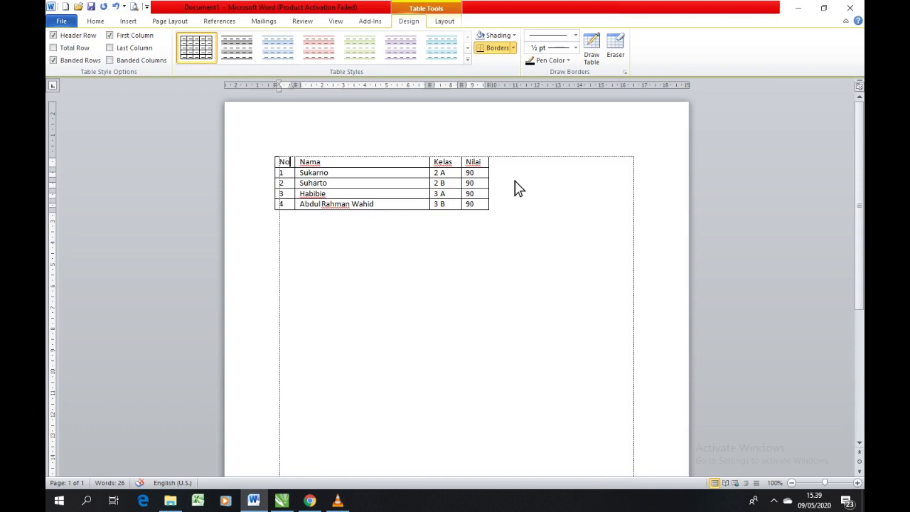
Try center and right alignment on the whole table and return it to left alignment
left_click(93, 22)
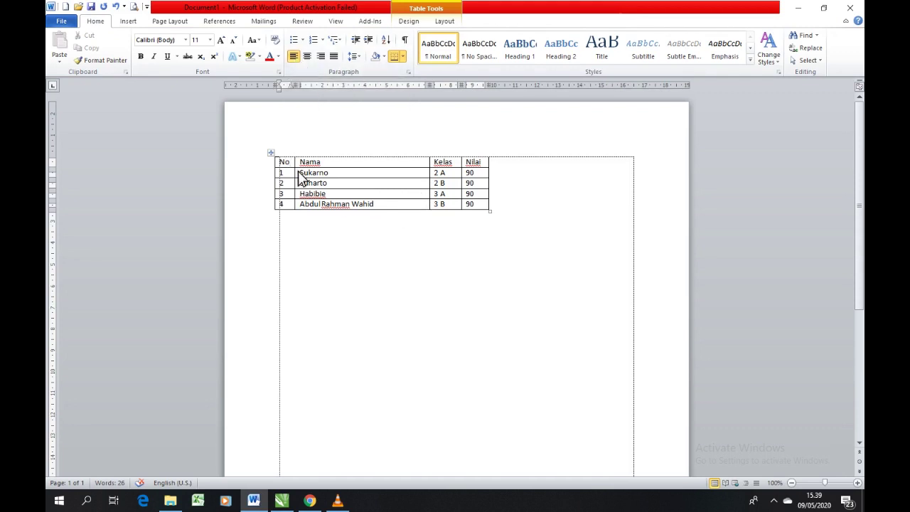
left_click(271, 153)
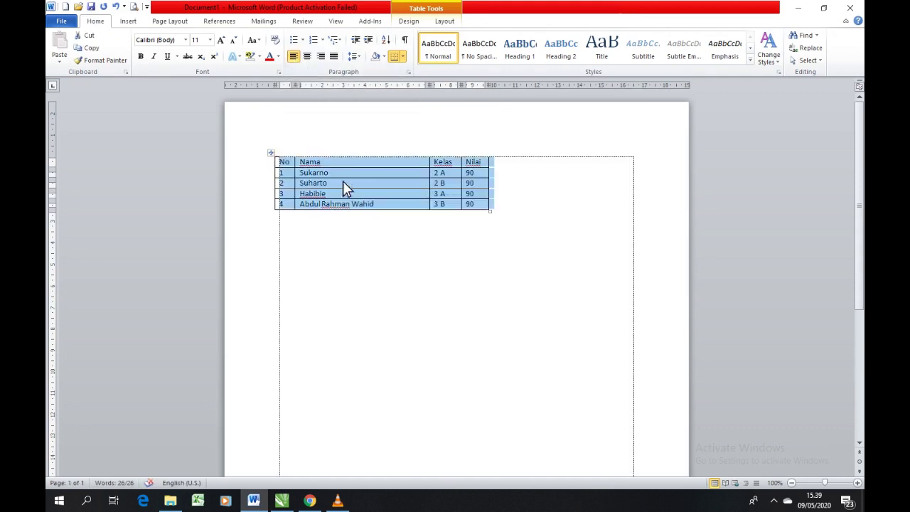
left_click(272, 153)
left_click(307, 57)
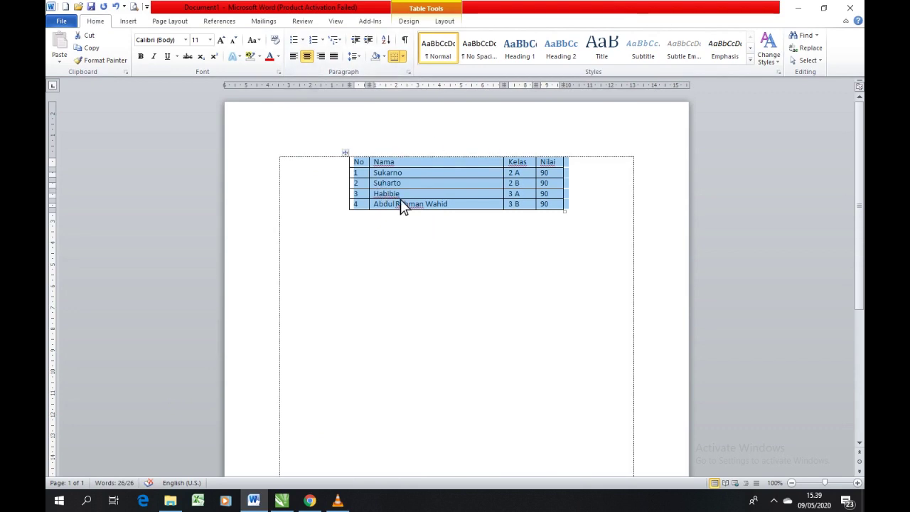
left_click(322, 57)
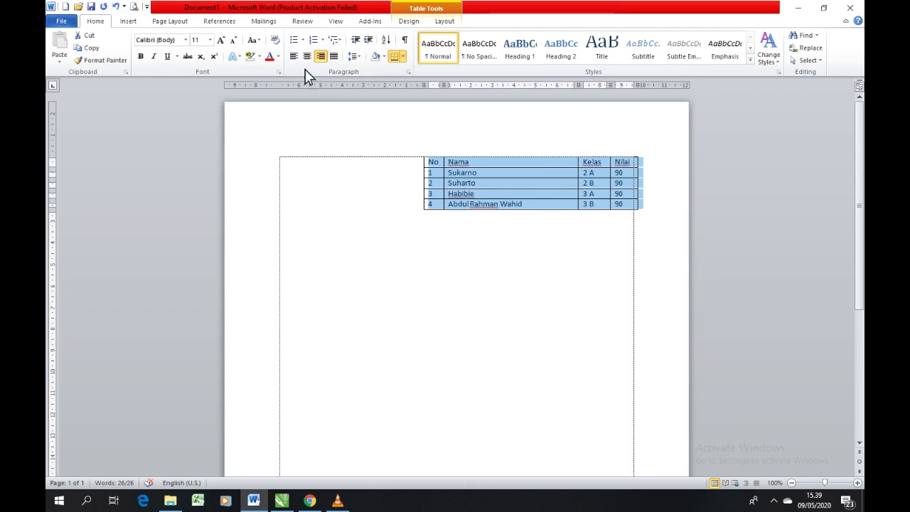
left_click(296, 59)
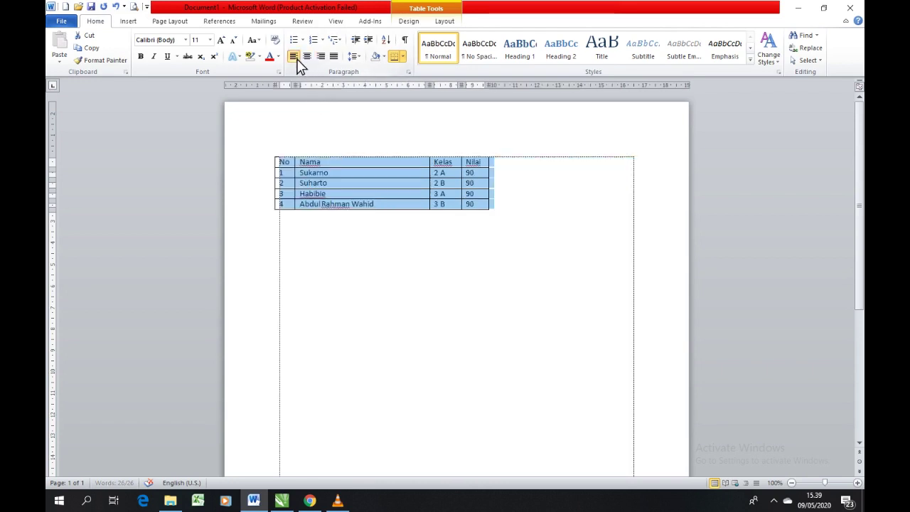
left_click(337, 165)
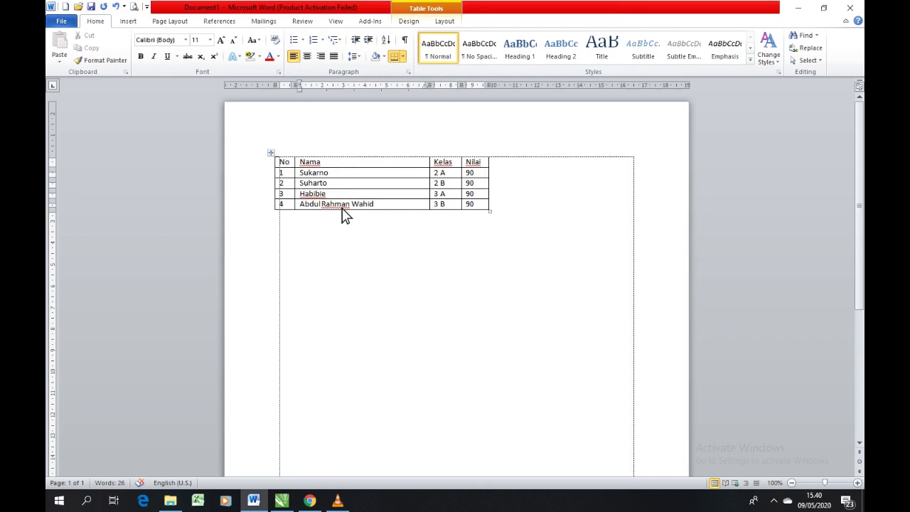
Make the text of the table's heading row, from No to Nilai, bold
mouse_move(279, 166)
left_mouse_down()
mouse_move(467, 173)
mouse_move(431, 183)
mouse_move(282, 173)
left_mouse_up()
left_click_drag(282, 170, 472, 173)
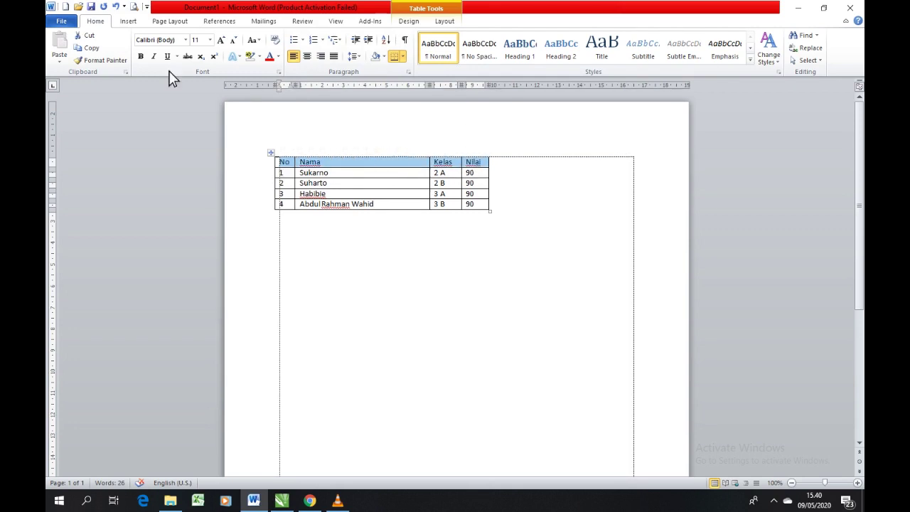
left_click(147, 59)
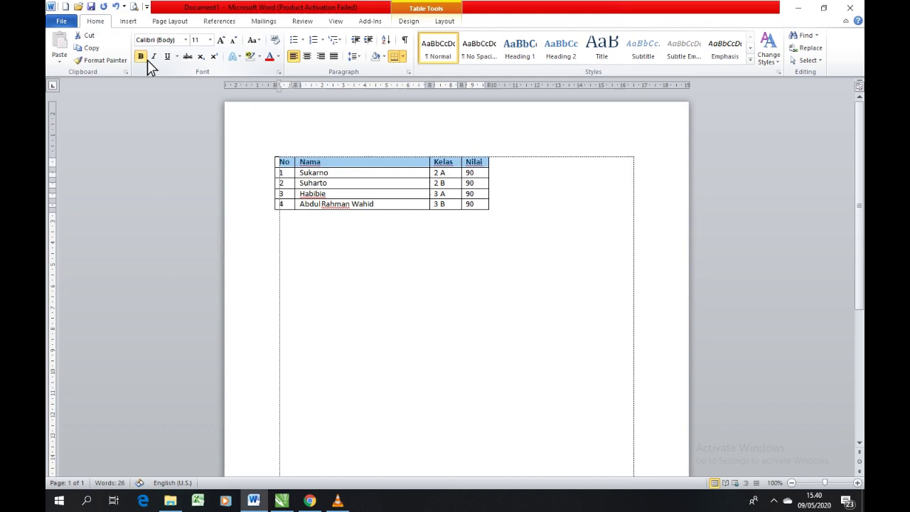
Set the font size of the table's heading row to 14
left_click(211, 39)
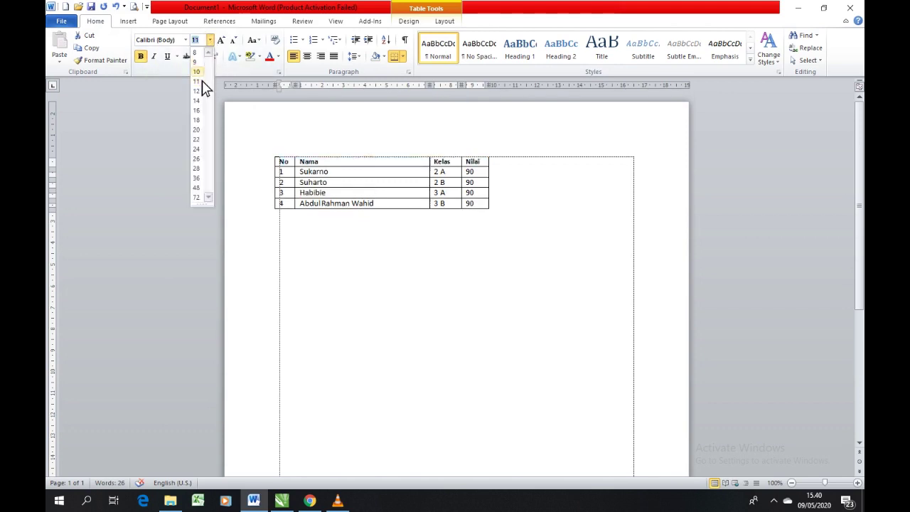
left_click(199, 101)
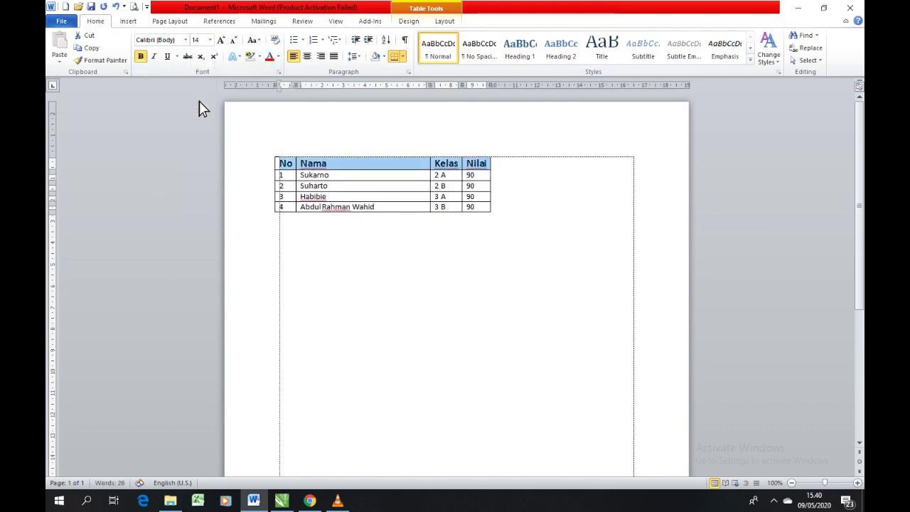
left_click(320, 175)
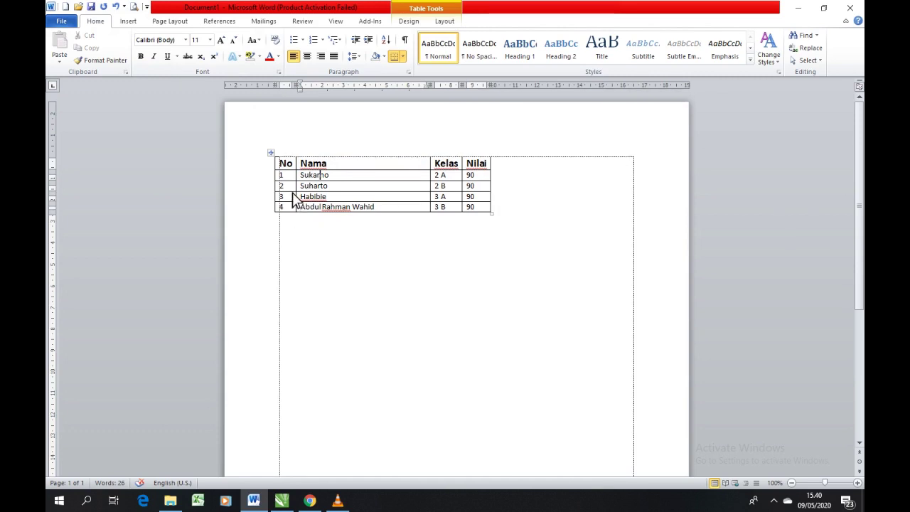
Insert one blank row below and one blank row above the Habibie row
left_click(444, 22)
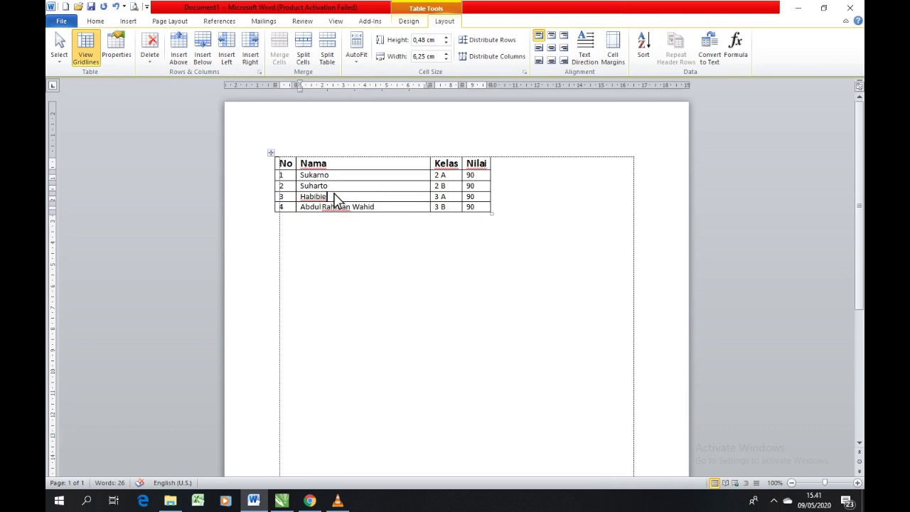
left_click(205, 54)
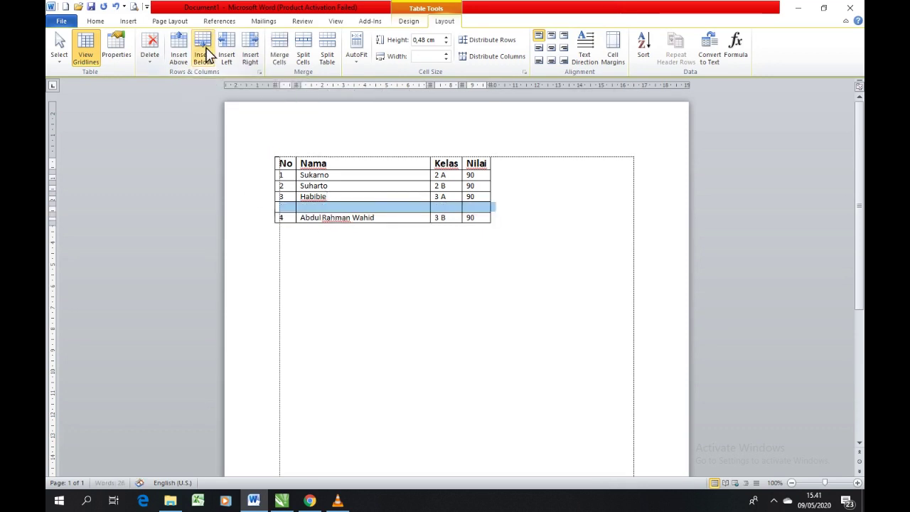
left_click(363, 209)
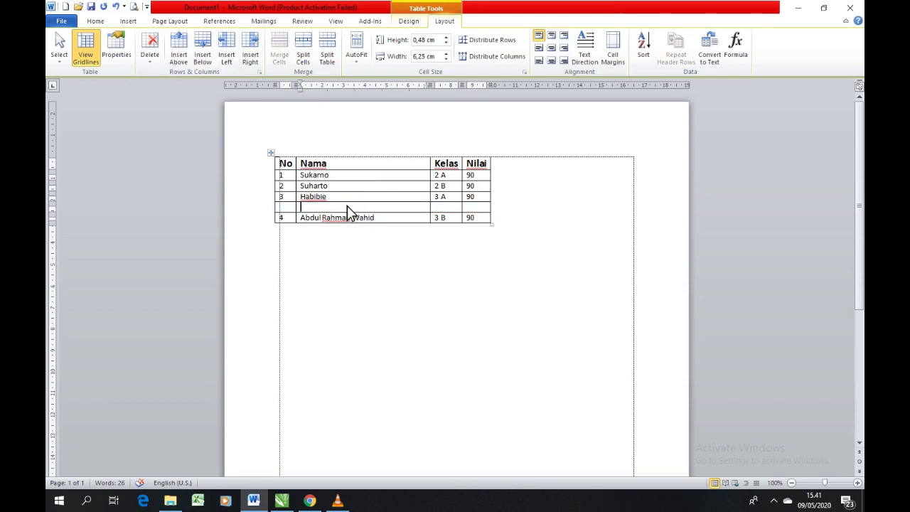
left_click(343, 198)
left_click(180, 54)
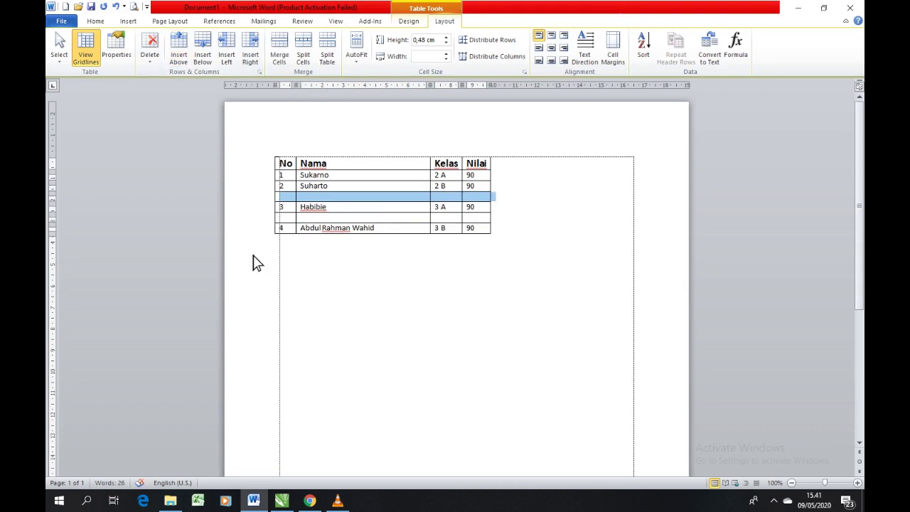
Enter Megawati as the Nama in the blank row above Habibie and Susilo B. Yudhoyono in the blank row below
left_click(311, 200)
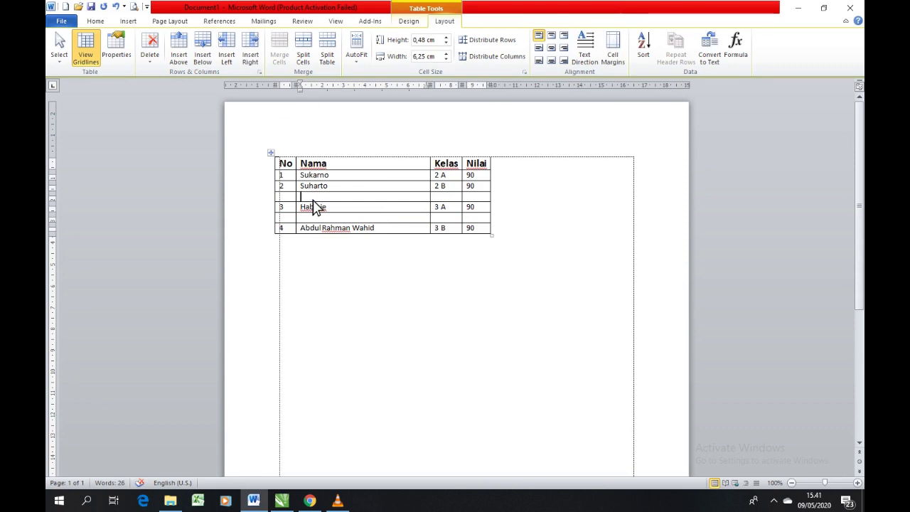
type("Megawati")
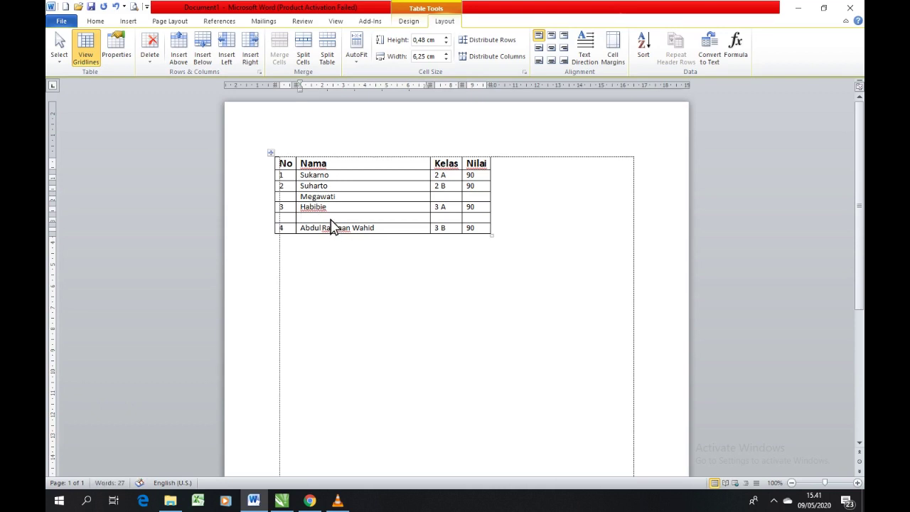
left_click(331, 220)
type("Su")
type("si")
type("lo Ba")
type("m")
type(".")
type(" Yudho")
type("yono")
Number the rows from Megawati to Abdul Rahman Wahid as 3, 4, 5 and 6 in the No column
left_click(288, 200)
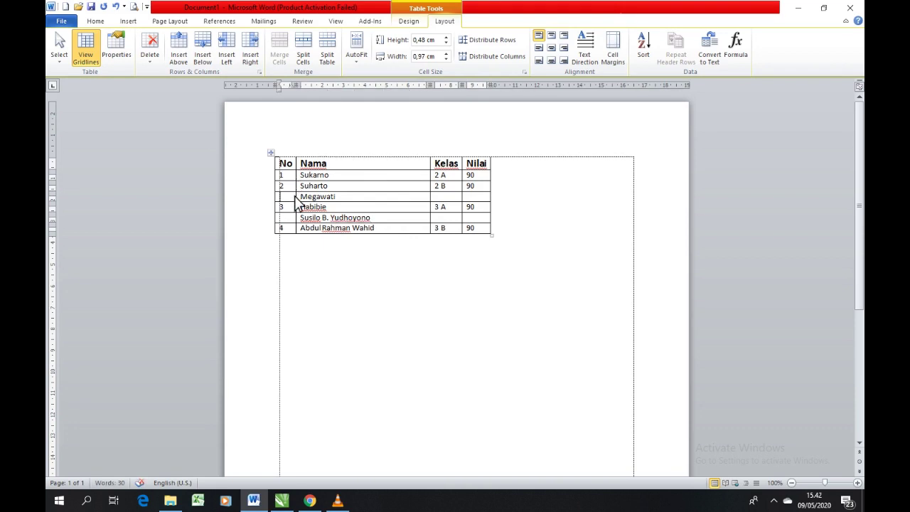
type("3")
double_click(281, 207)
type("4")
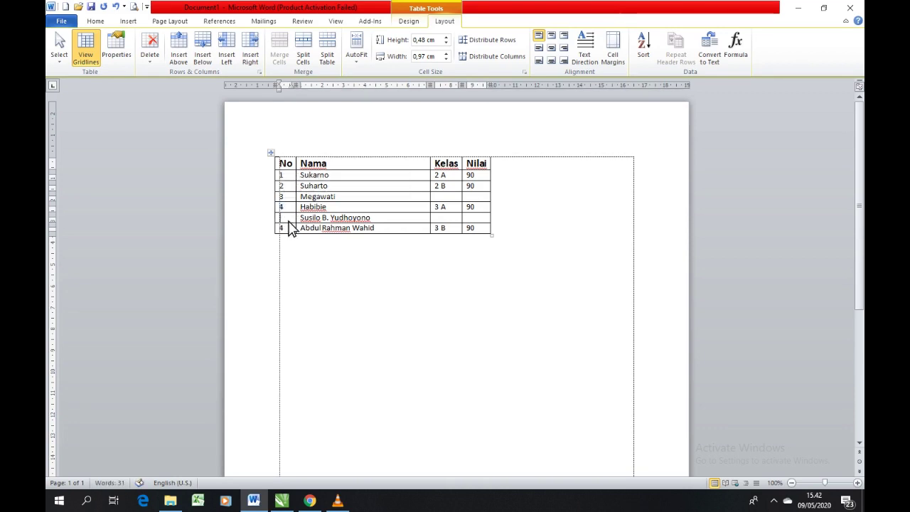
type("5")
double_click(280, 229)
type("6")
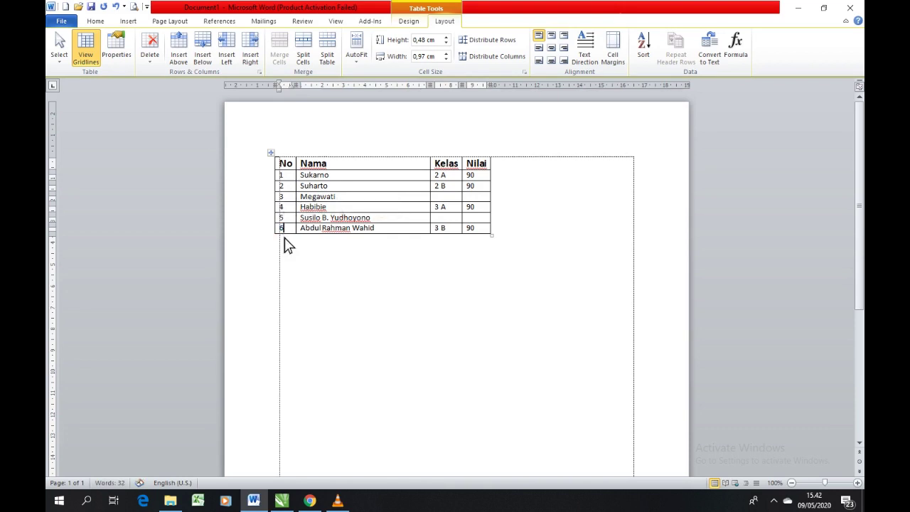
Enter the Kelas values 2 C for Megawati and 3 C for Susilo B. Yudhoyono
left_click(449, 198)
type("2 C")
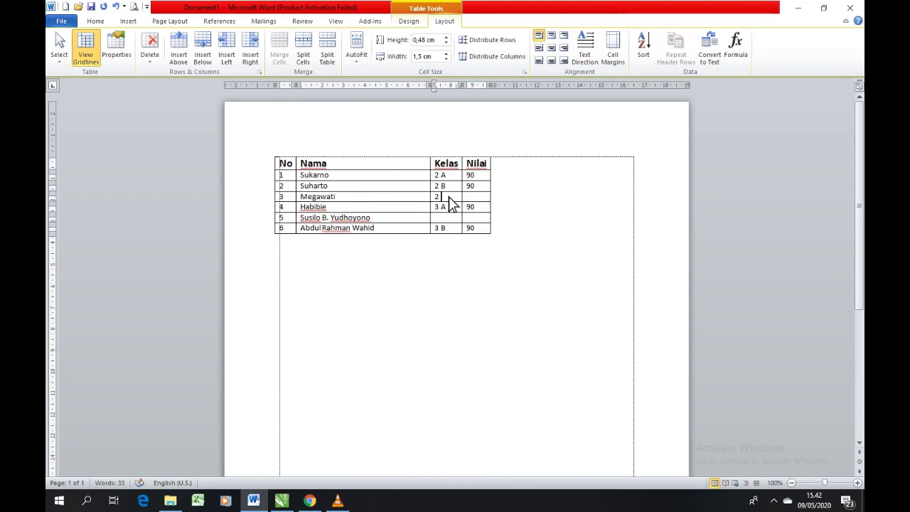
left_click(448, 220)
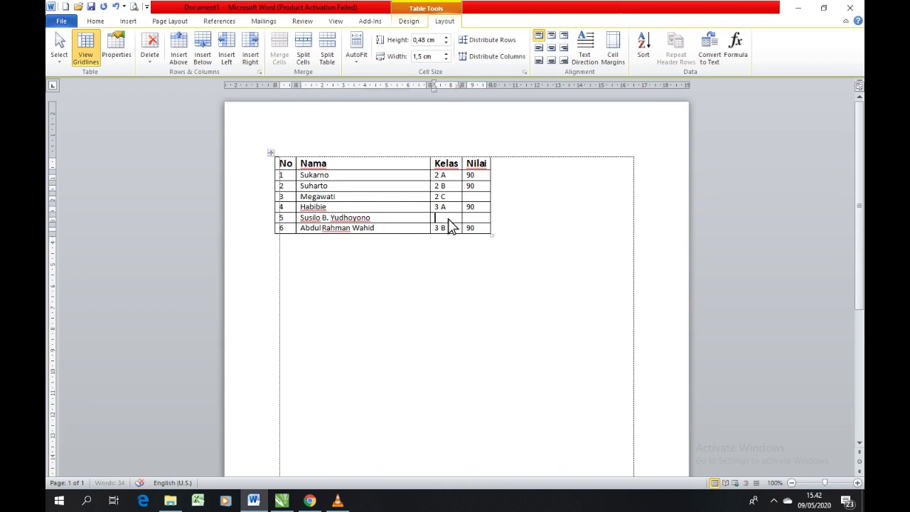
type("#")
key("BackSpace")
type("3 C")
Enter 90 as the Nilai for both Megawati and Susilo B. Yudhoyono
left_click(470, 199)
type("90")
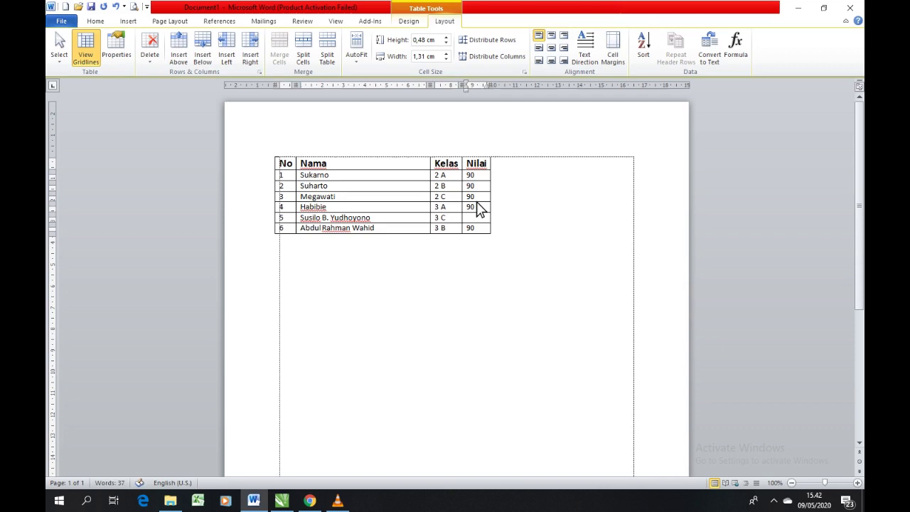
key("Down")
key("Down")
type("90")
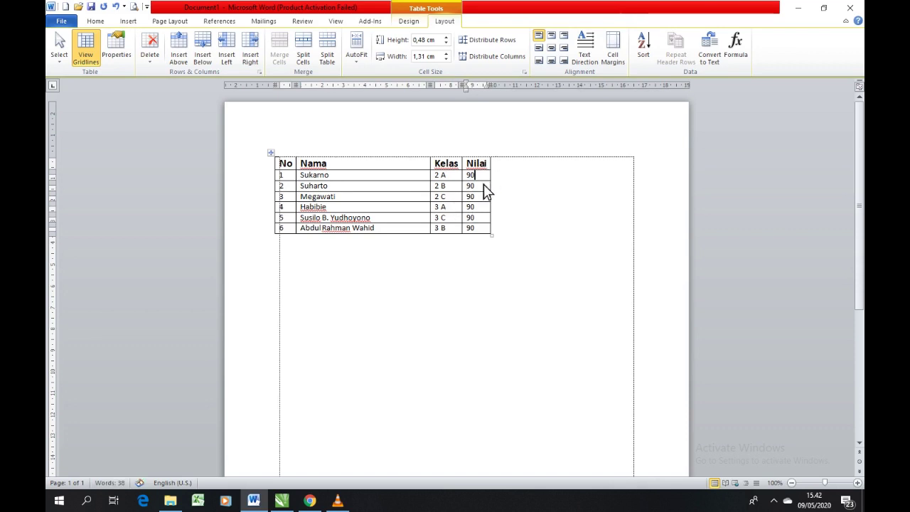
key("Up")
key("Up")
key("Up")
key("Up")
Add two blank columns to the table after the Nilai column
left_click(487, 159)
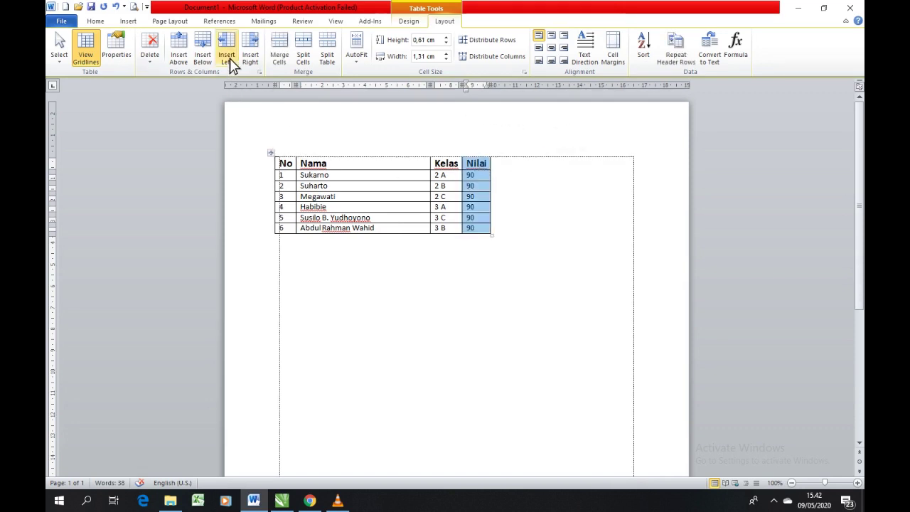
left_click(250, 57)
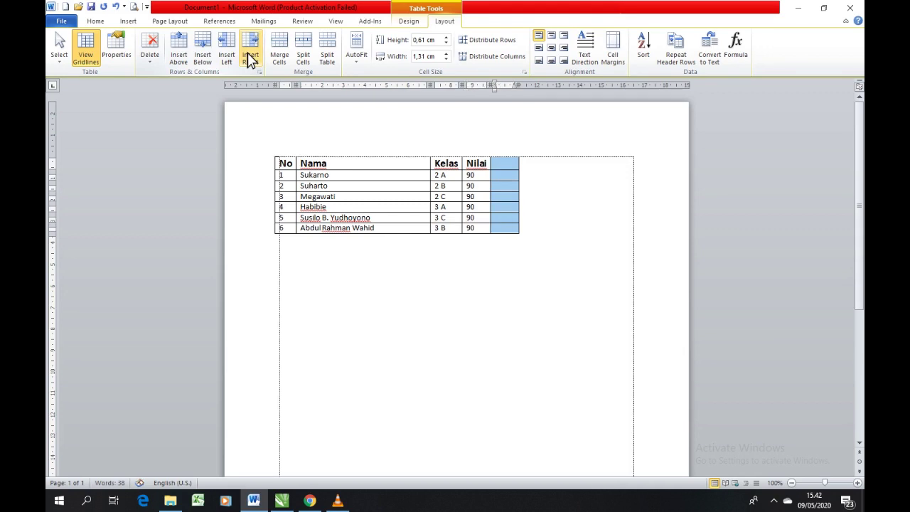
left_click(502, 175)
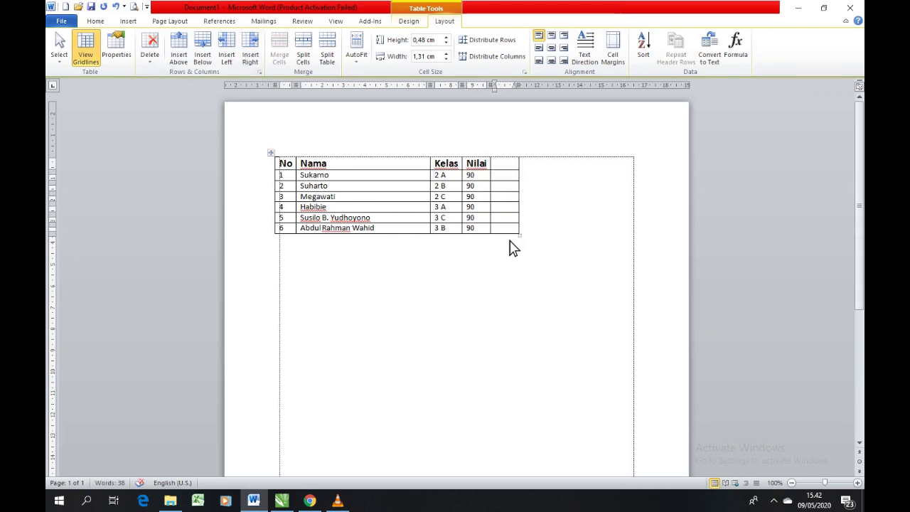
left_click(507, 158)
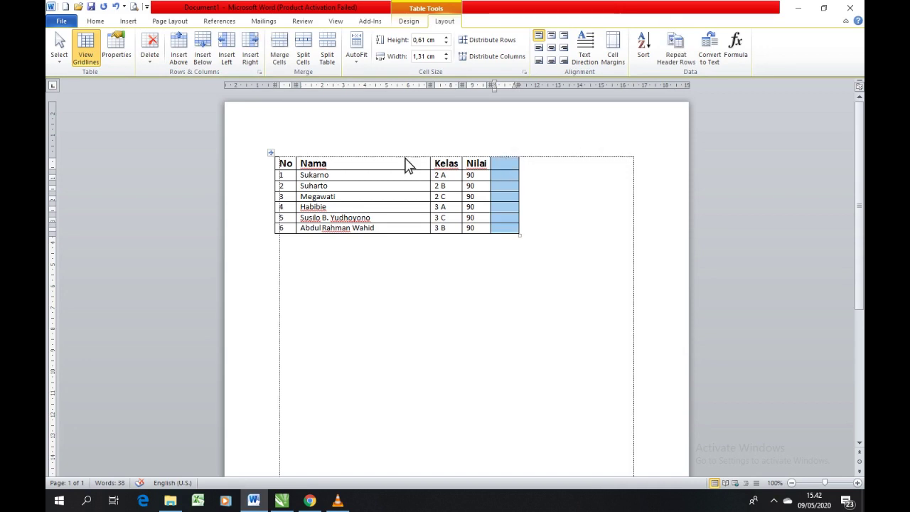
left_click(253, 60)
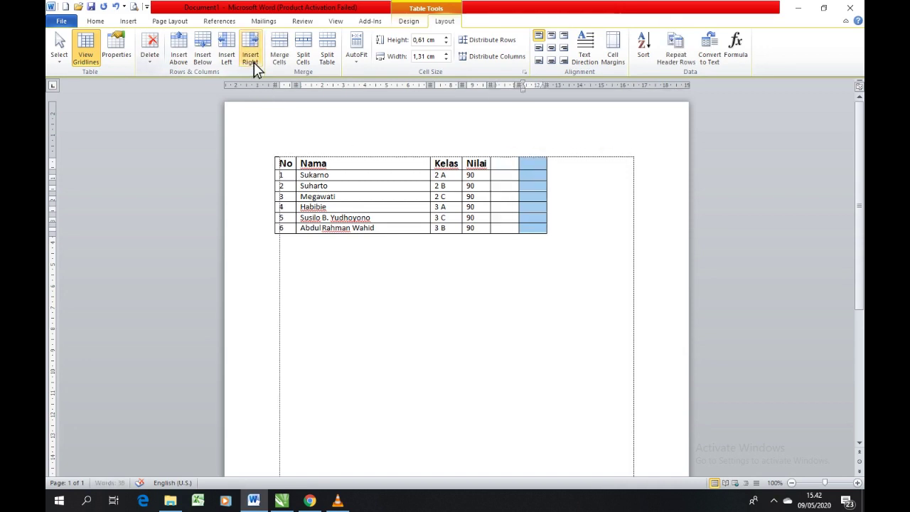
left_click(541, 194)
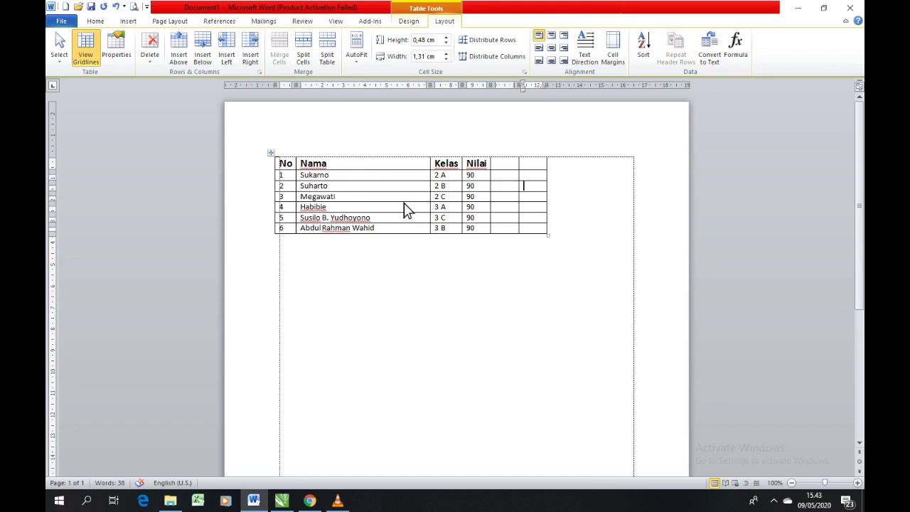
Insert a blank row directly beneath the table's heading row
left_click(283, 182)
key("Tab")
key("Right")
left_click(568, 166)
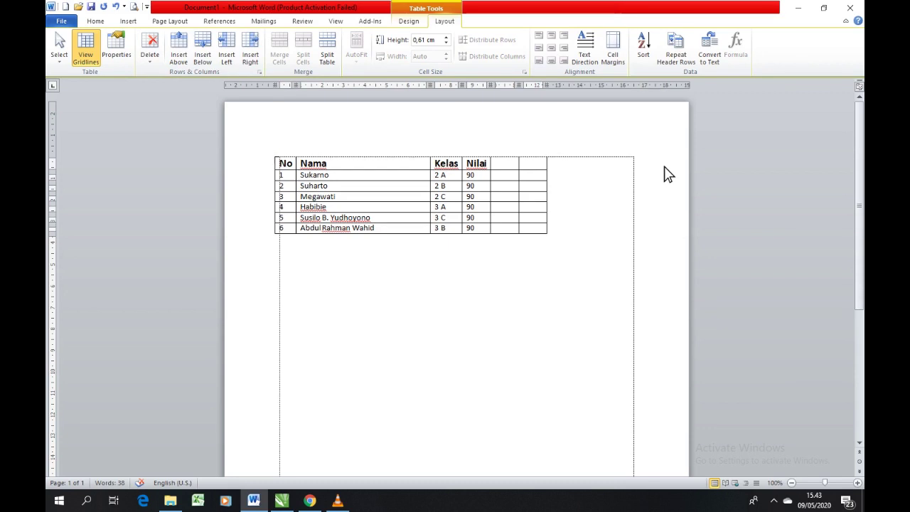
key("Return")
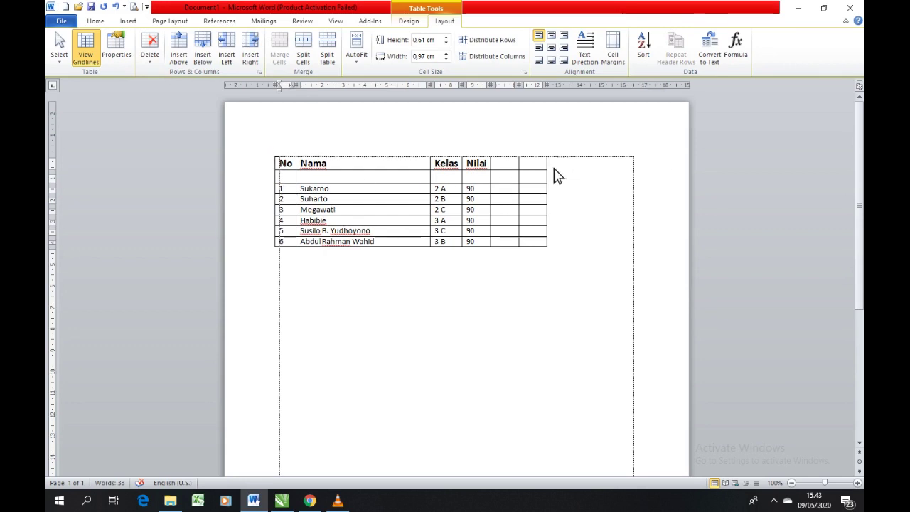
left_click(329, 178)
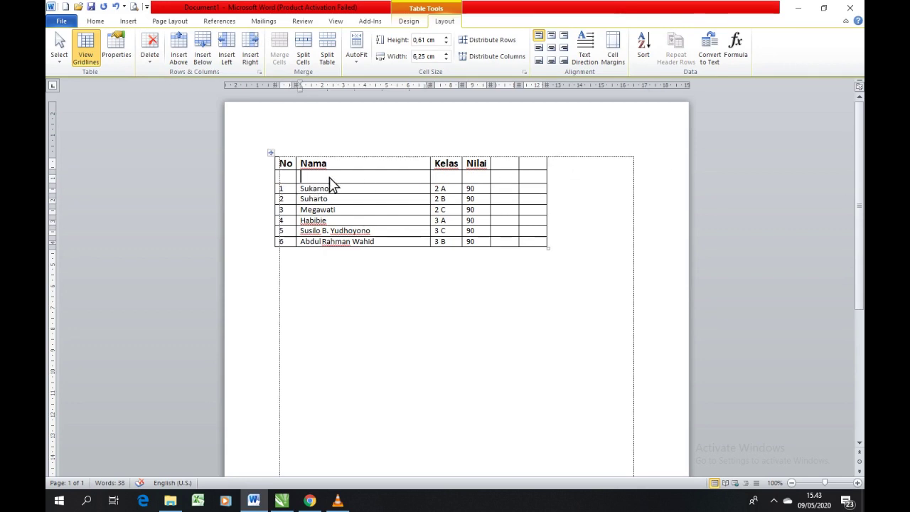
left_click(502, 176)
Enter the heading Jenis Kelamin on two lines in the top cell of the first column after Nilai
left_click(503, 162)
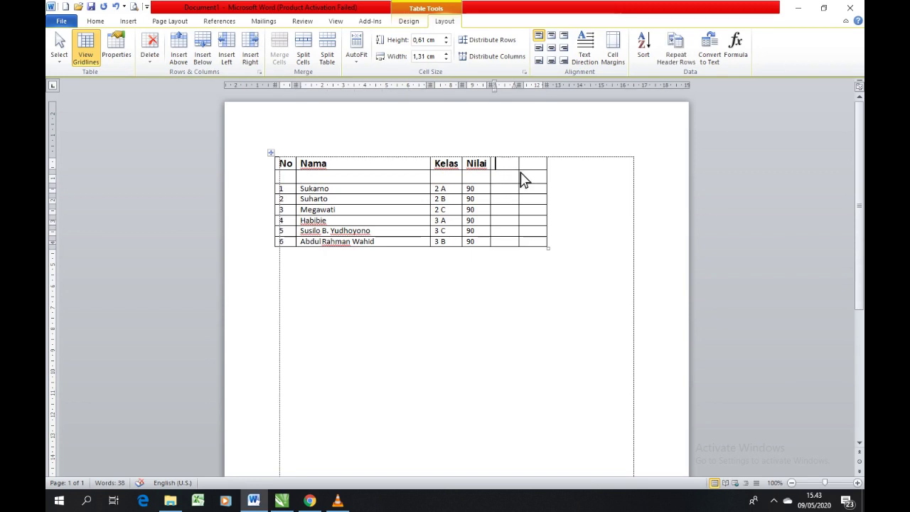
type("Jenis")
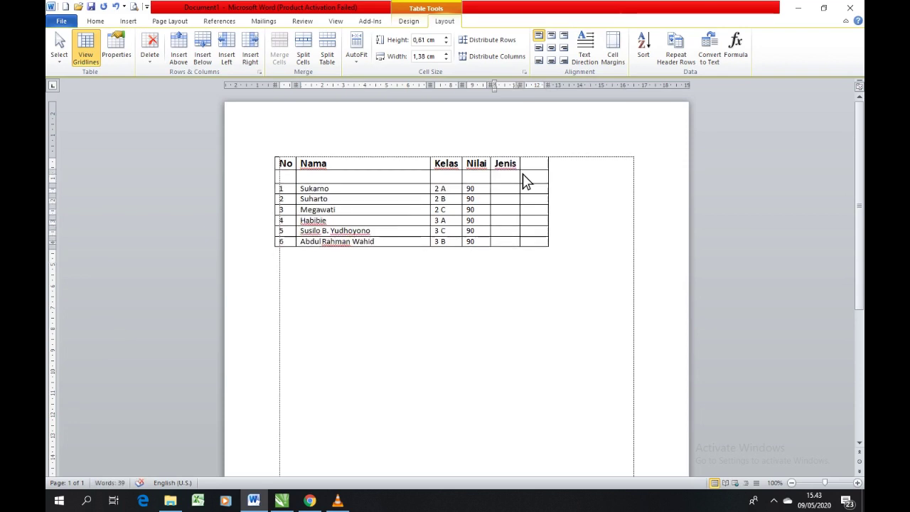
key("Return")
type("Kelamin")
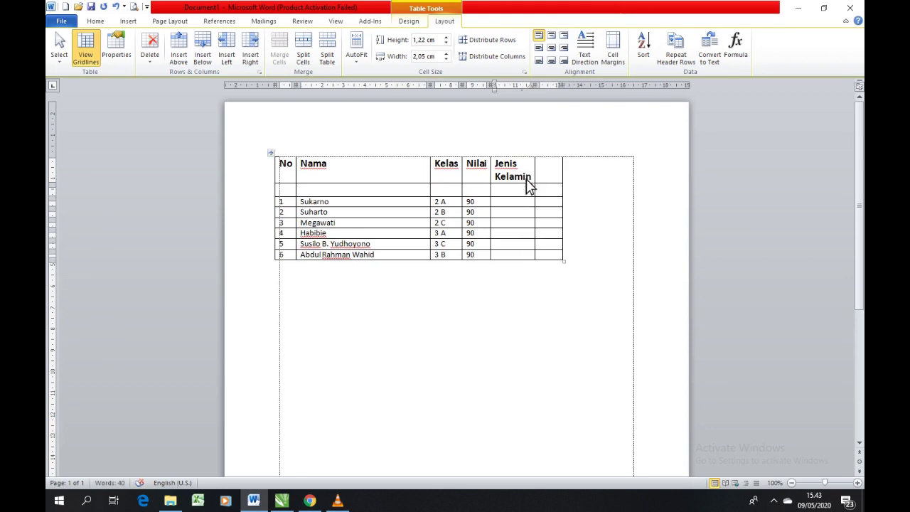
left_click_drag(500, 174, 548, 179)
left_click(548, 181)
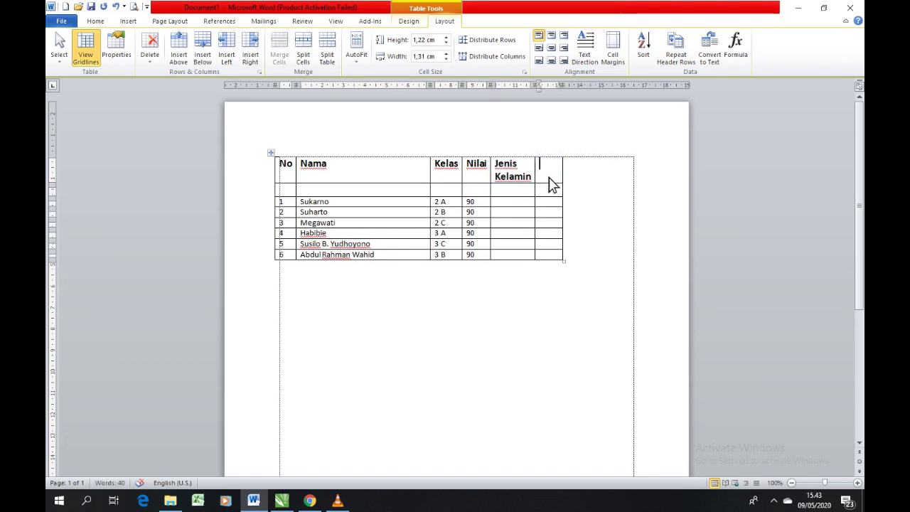
Enter the subheadings L and P in the second row, beneath Jenis Kelamin and the blank heading cell beside it
left_click(517, 192)
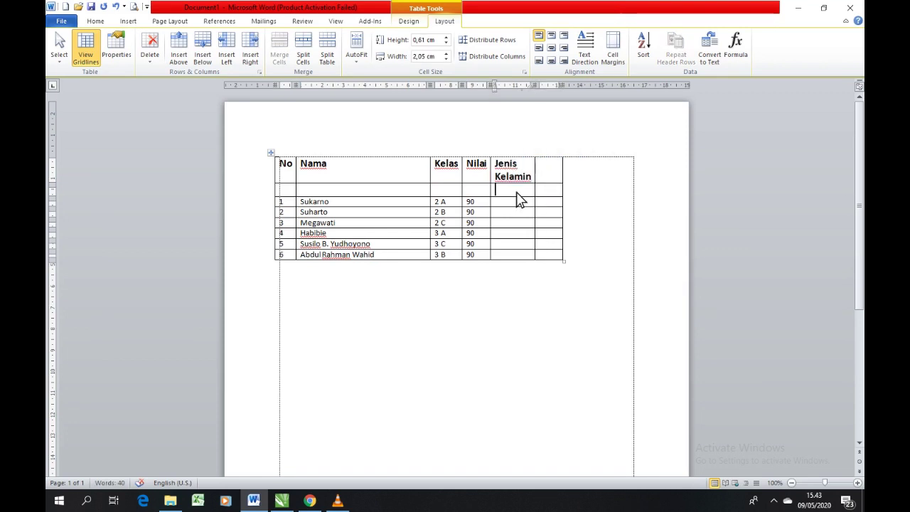
type("L")
left_click(554, 192)
type("P")
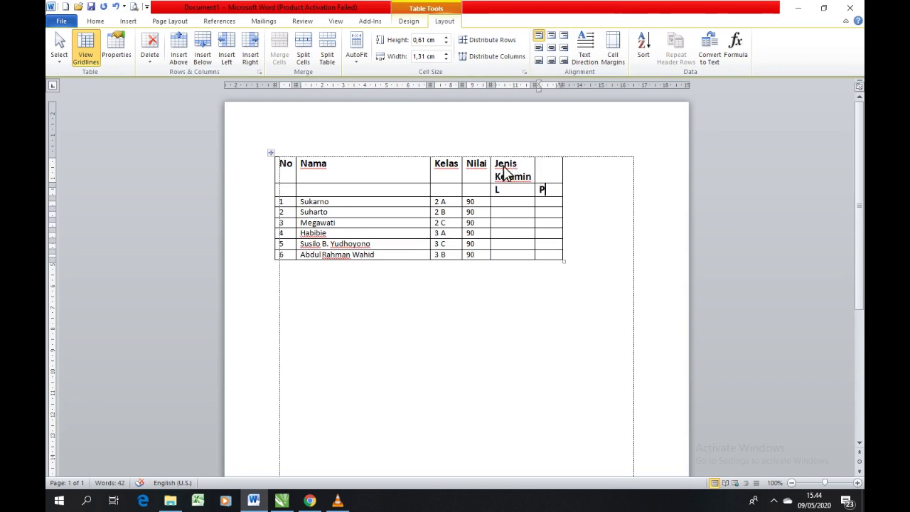
Merge the Jenis Kelamin cell with the blank heading cell beside it, with the heading on one line
left_click_drag(496, 177, 545, 178)
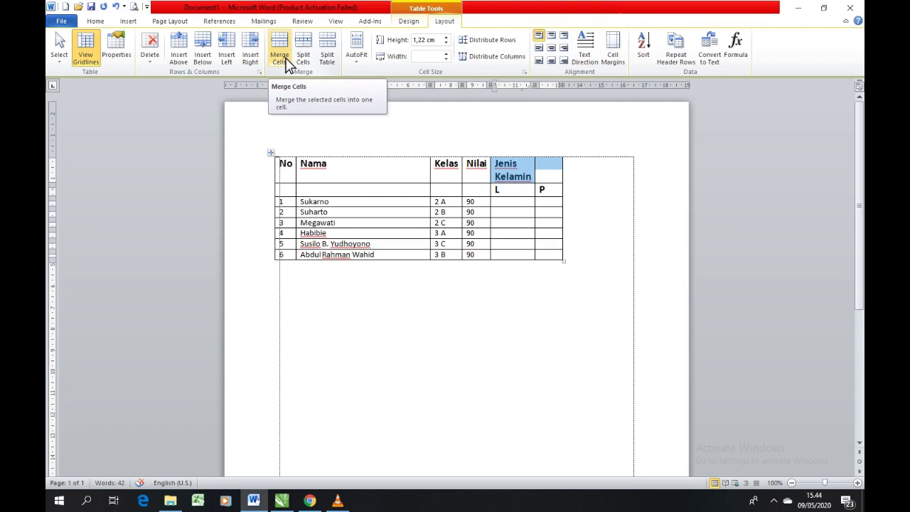
left_click(288, 64)
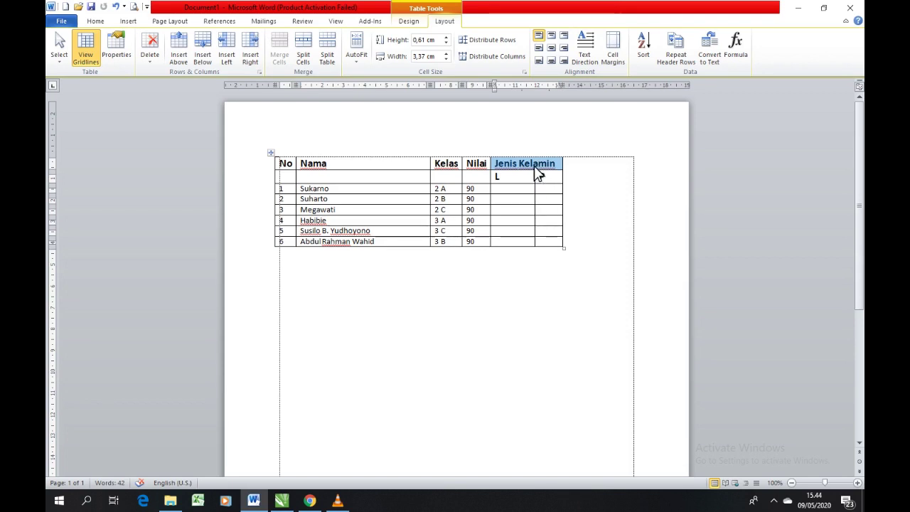
left_click(526, 179)
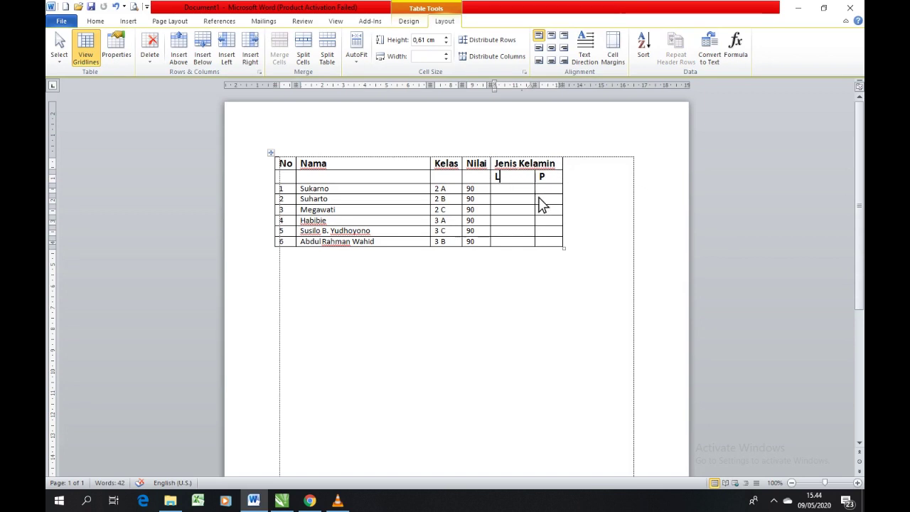
Merge each of the heading cells No, Nama, Kelas and Nilai with the blank cell directly beneath it
left_click_drag(281, 168, 306, 183)
left_click(280, 51)
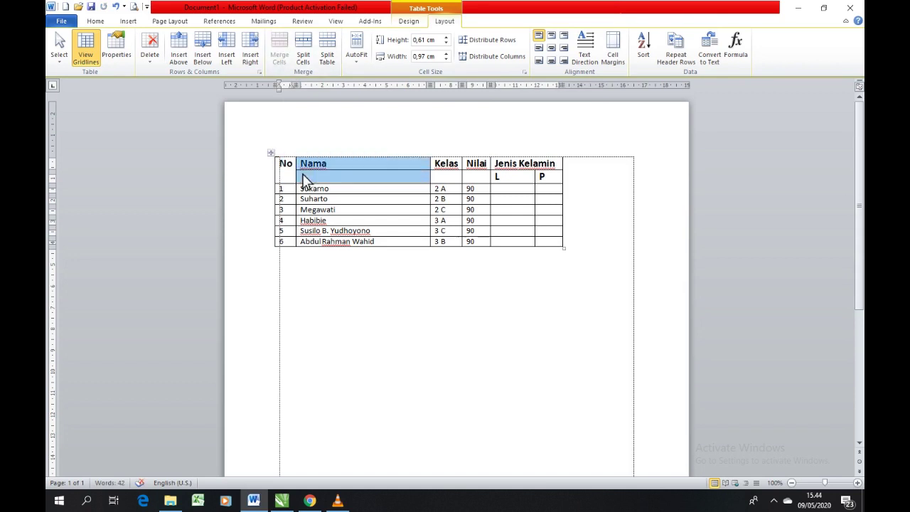
left_click(279, 51)
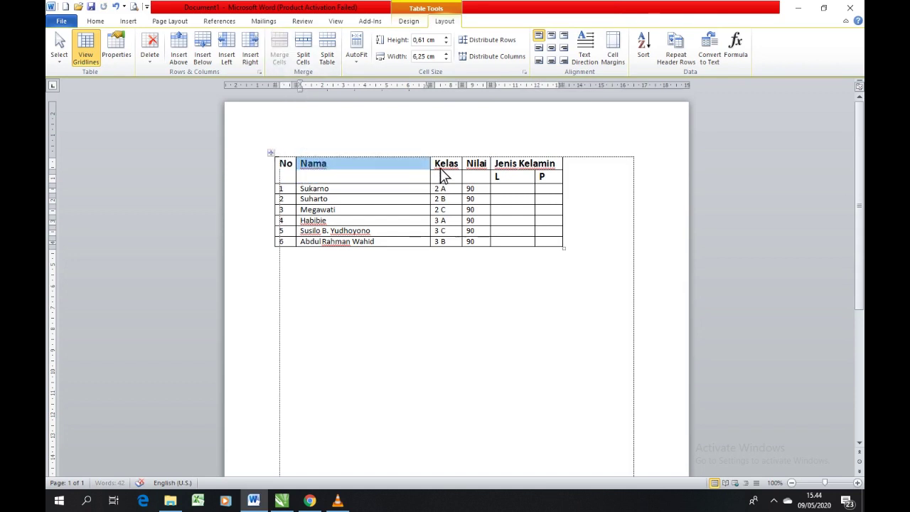
left_click_drag(441, 172, 441, 184)
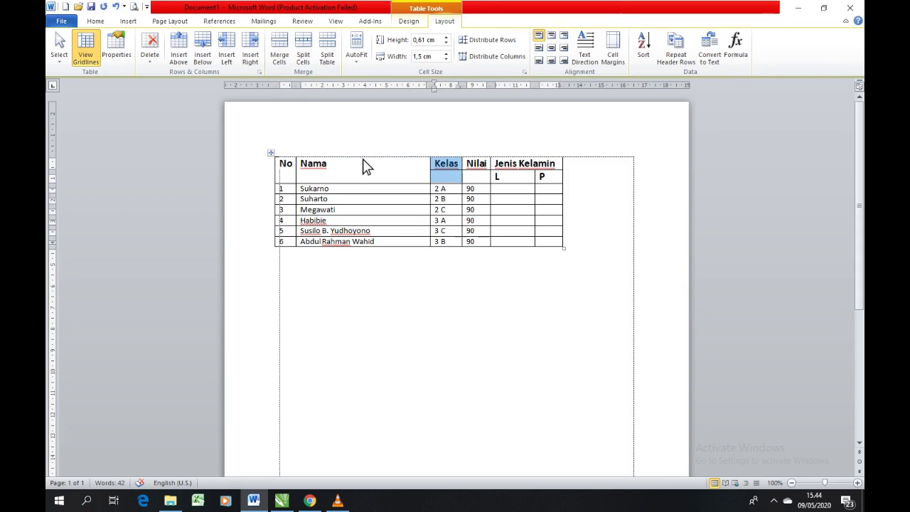
left_click(288, 57)
left_click_drag(466, 176, 468, 179)
left_click(287, 54)
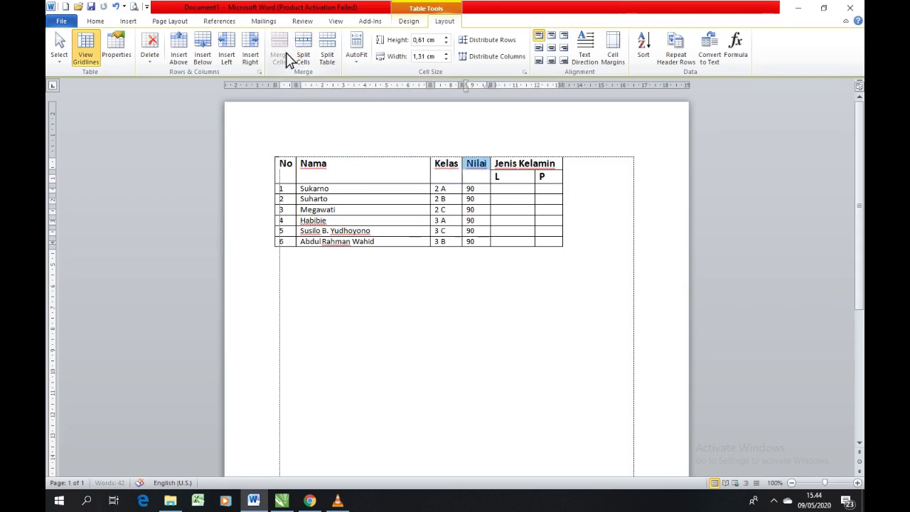
left_click(575, 195)
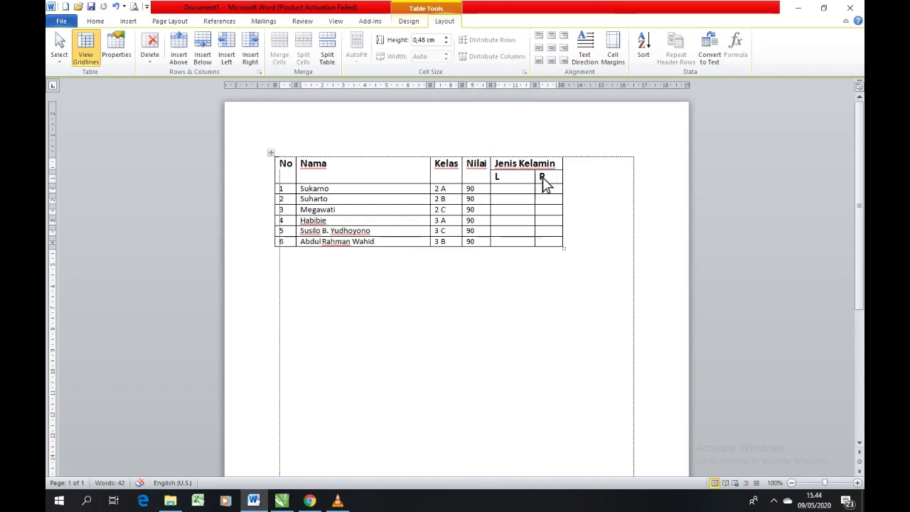
Narrow the L column by moving its border with P, and widen the P column by moving the table's outer border
mouse_move(537, 182)
left_mouse_down()
mouse_move(524, 186)
mouse_move(561, 172)
mouse_move(526, 187)
left_mouse_up()
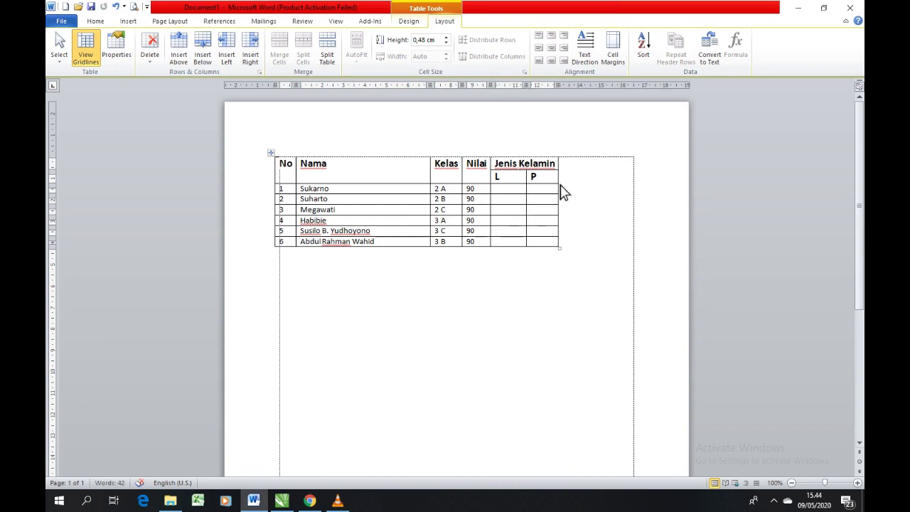
left_click_drag(558, 85, 563, 89)
left_click_drag(559, 179, 565, 189)
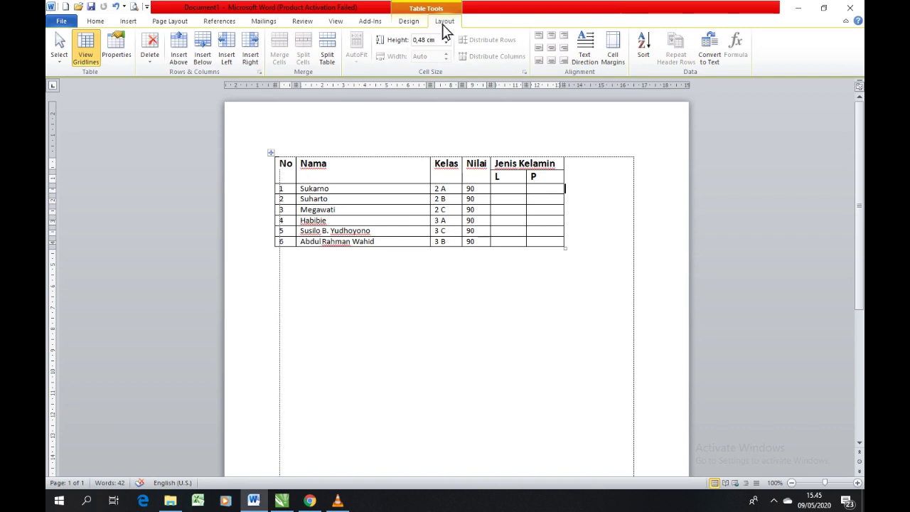
Centre the No and Nama headings both horizontally and vertically in their merged cells
left_click_drag(278, 164, 282, 176)
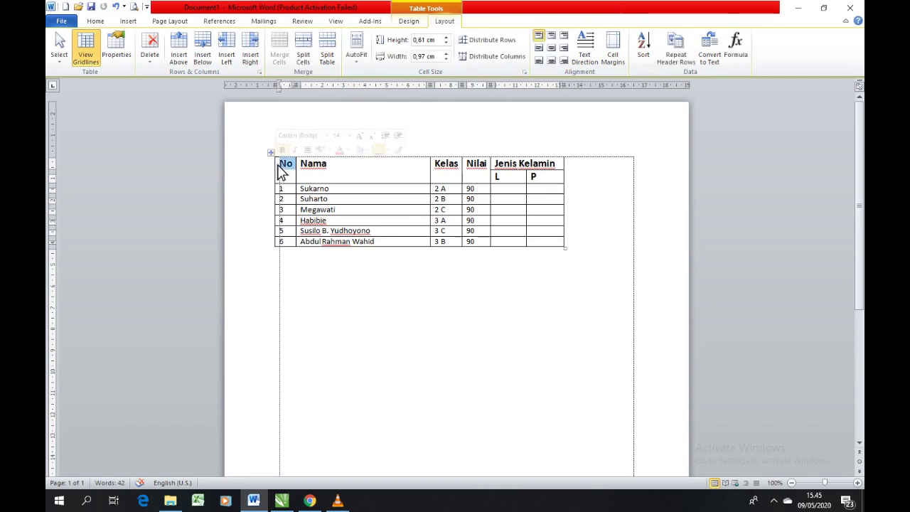
left_click(552, 48)
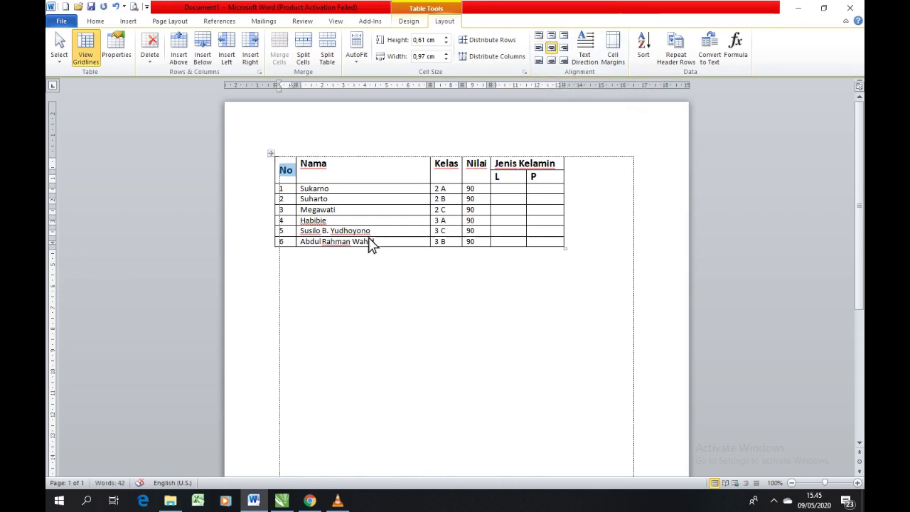
left_click(300, 179)
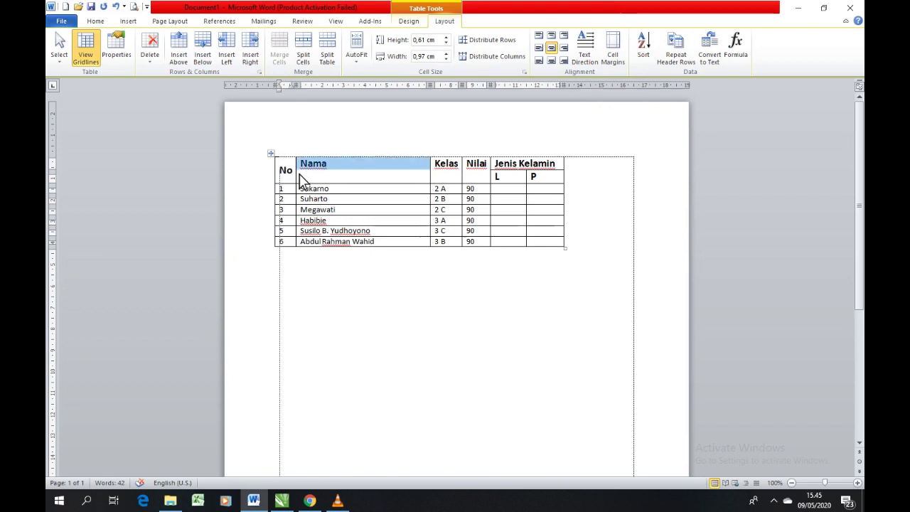
left_click(540, 48)
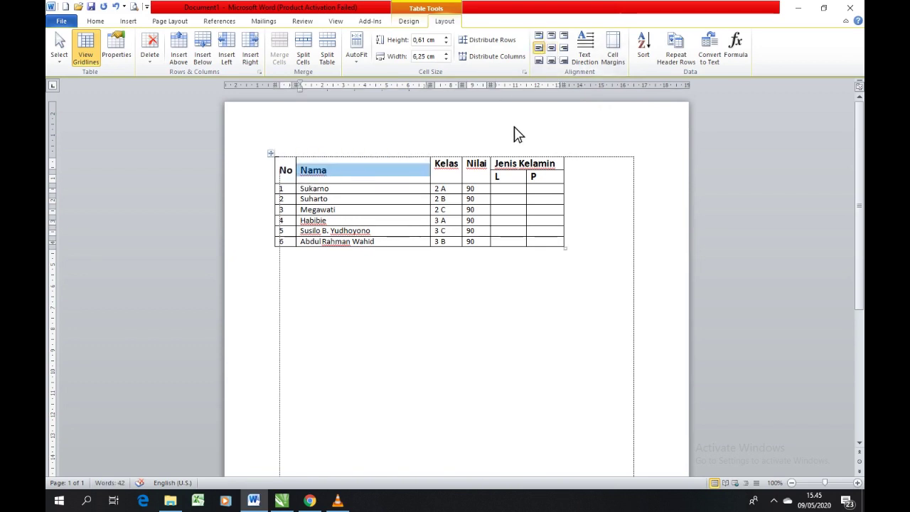
left_click(553, 48)
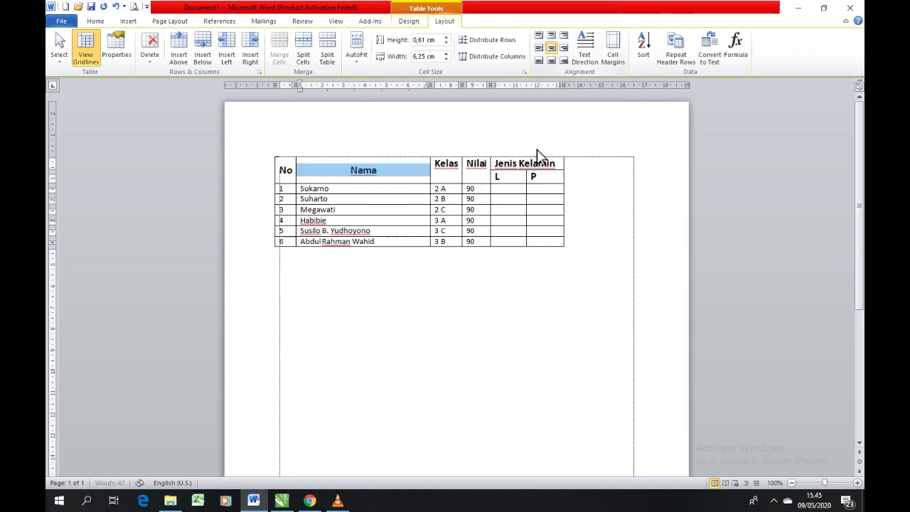
Centre the Kelas, Nilai, Jenis Kelamin, L and P headings both horizontally and vertically in their cells
double_click(439, 178)
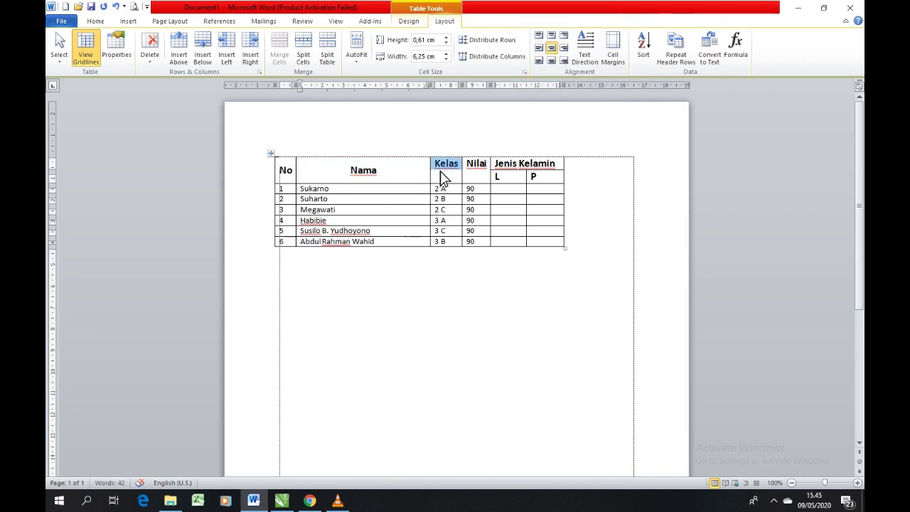
left_click_drag(443, 179, 471, 187)
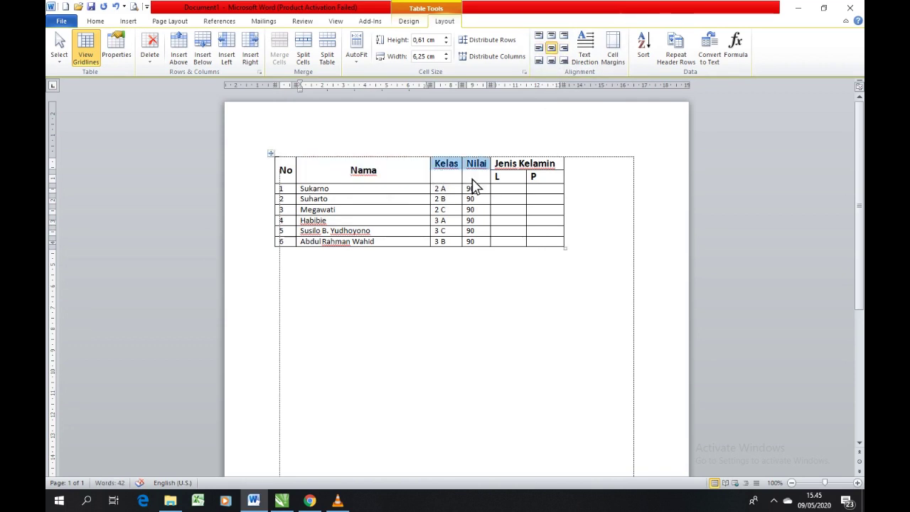
left_click(552, 48)
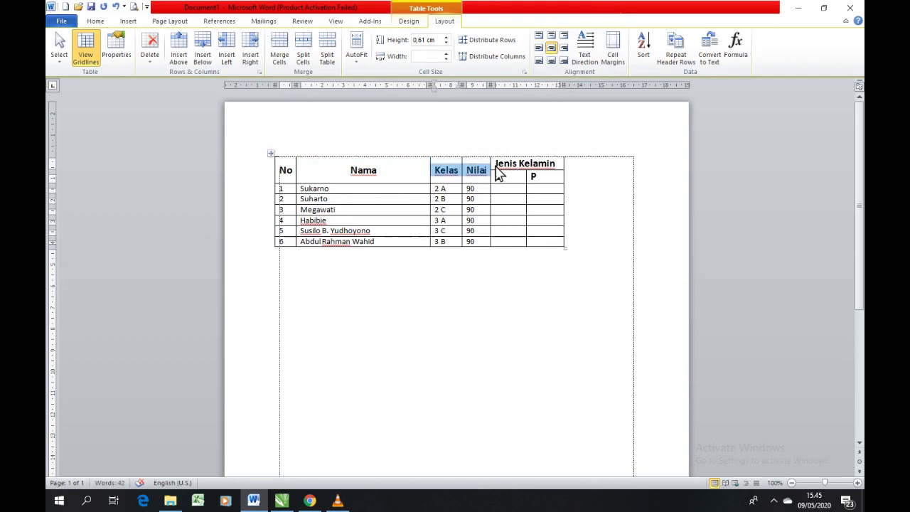
left_click_drag(498, 176, 534, 187)
left_click(552, 48)
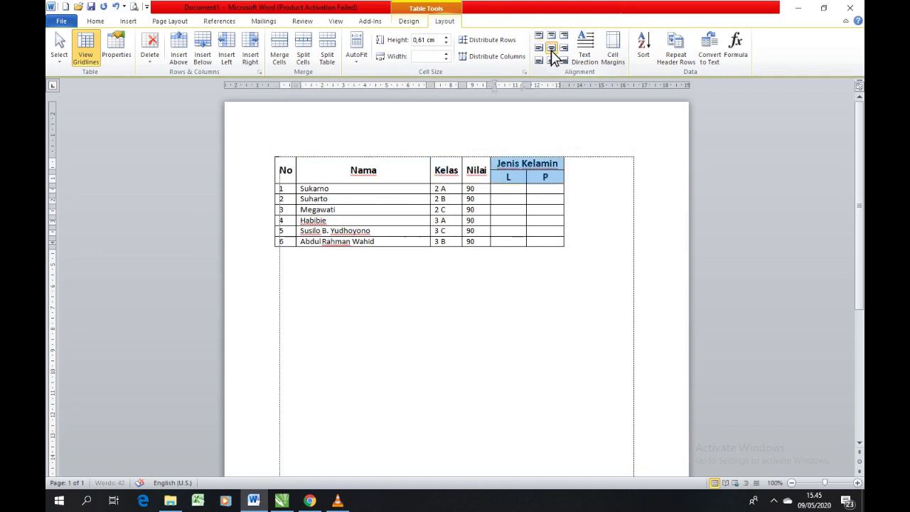
left_click(574, 187)
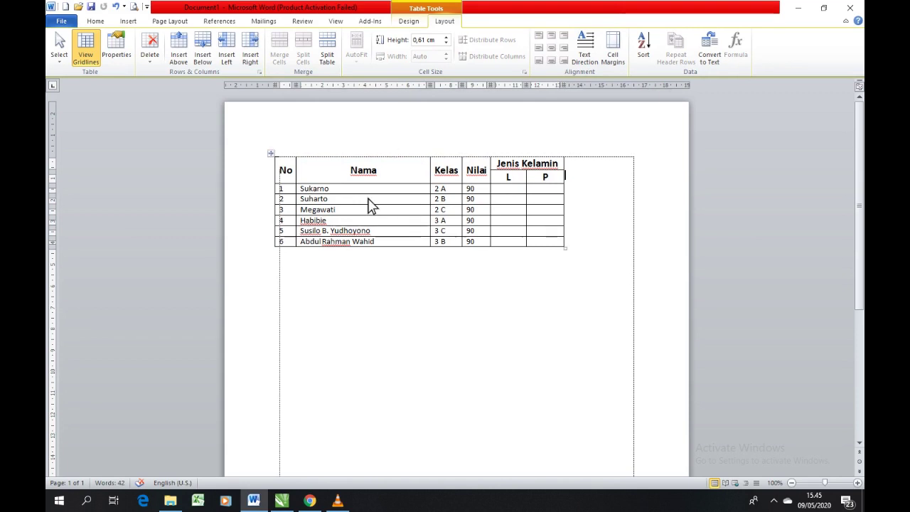
Apply the built-in teal list table style with a solid-coloured header row to the table
left_click(410, 22)
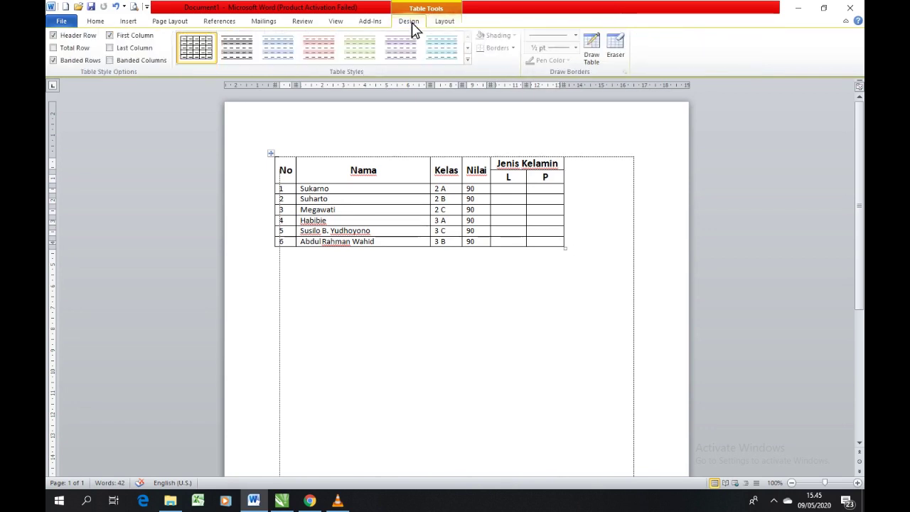
left_click(468, 60)
left_click_drag(472, 62, 471, 81)
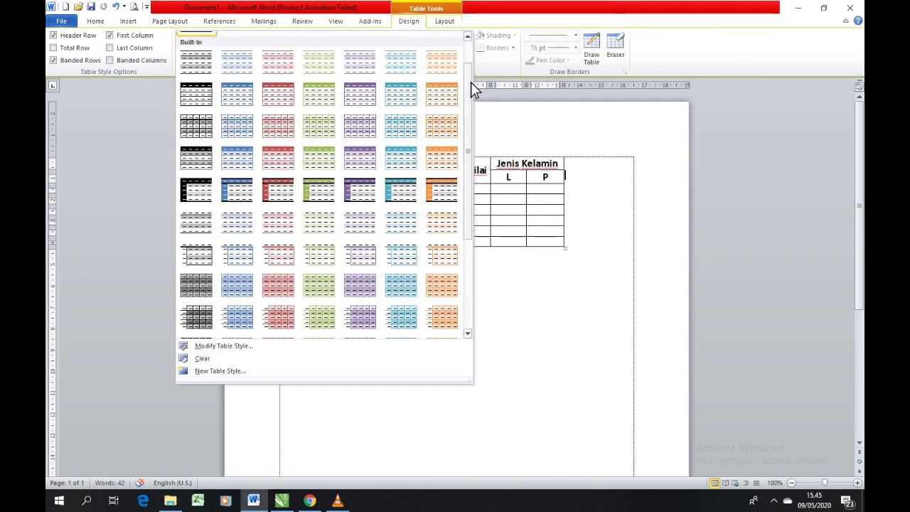
left_click(408, 93)
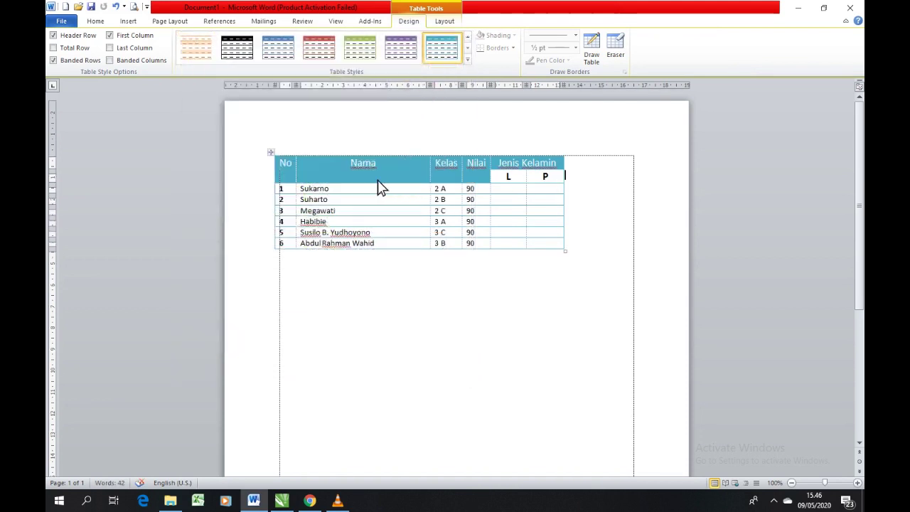
Apply the built-in teal grid table style with light banded rows to the table
left_click(469, 61)
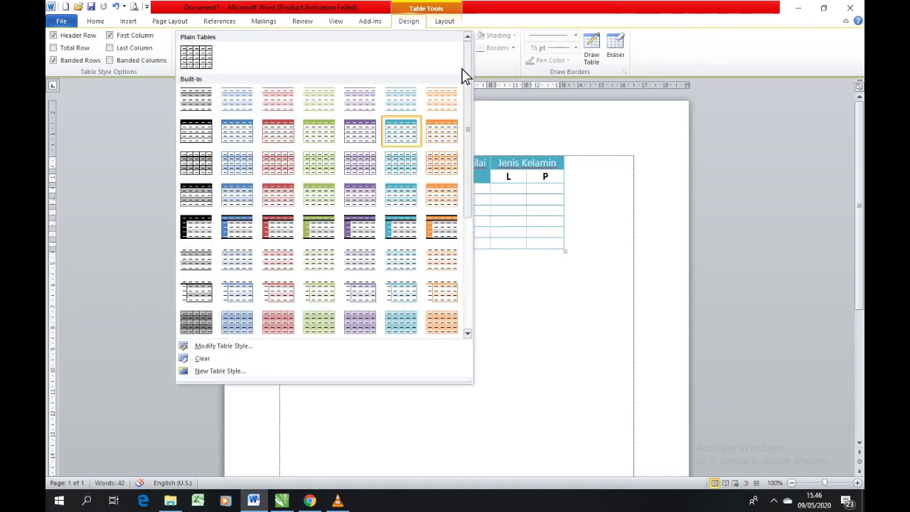
left_click(396, 165)
left_click_drag(501, 210, 571, 205)
left_click(569, 221)
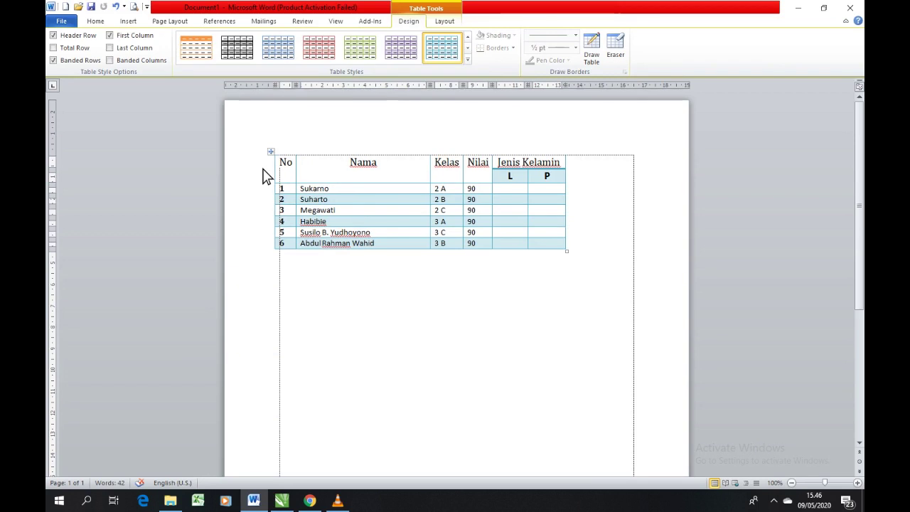